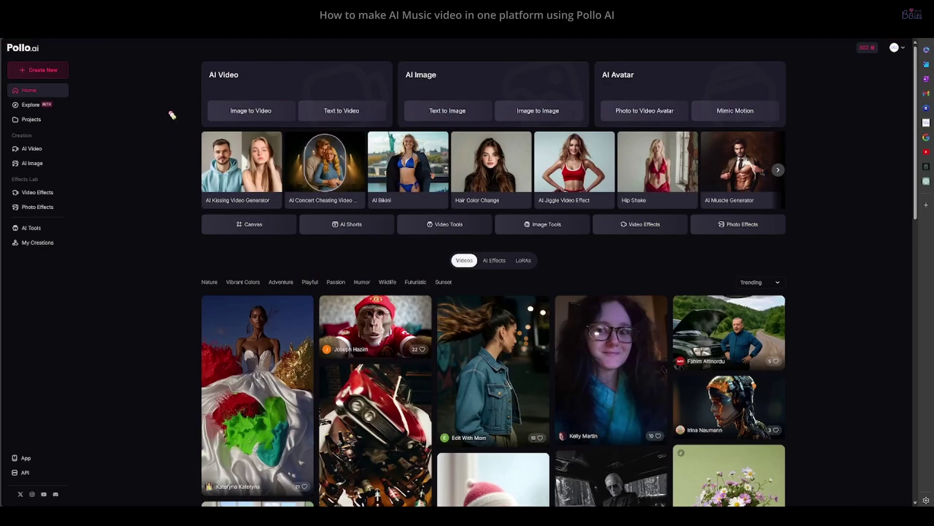
Browse the trending feed, look over the Video AI, Image AI, Effects and AI Tools menus, and check the footer
scroll(138, 81, down, 15)
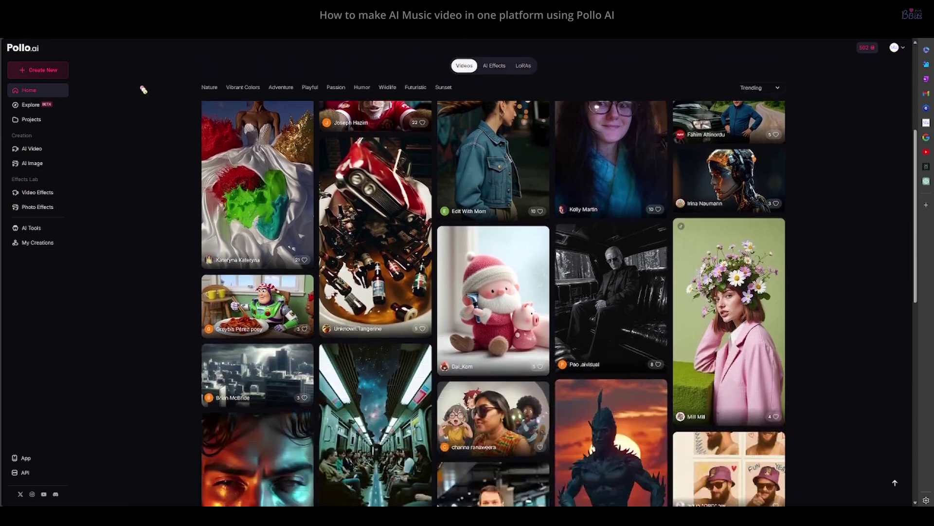
scroll(148, 102, down, 3)
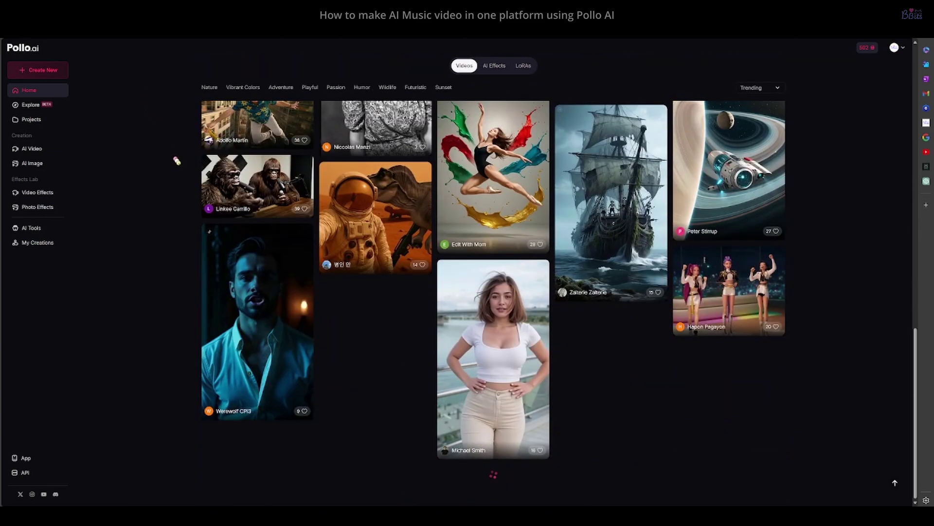
scroll(177, 165, up, 15)
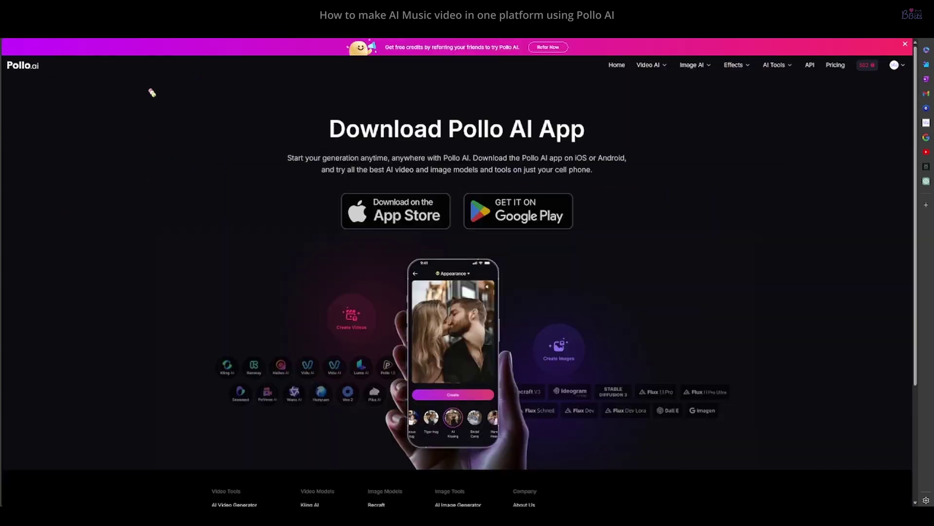
mouse_move(650, 69)
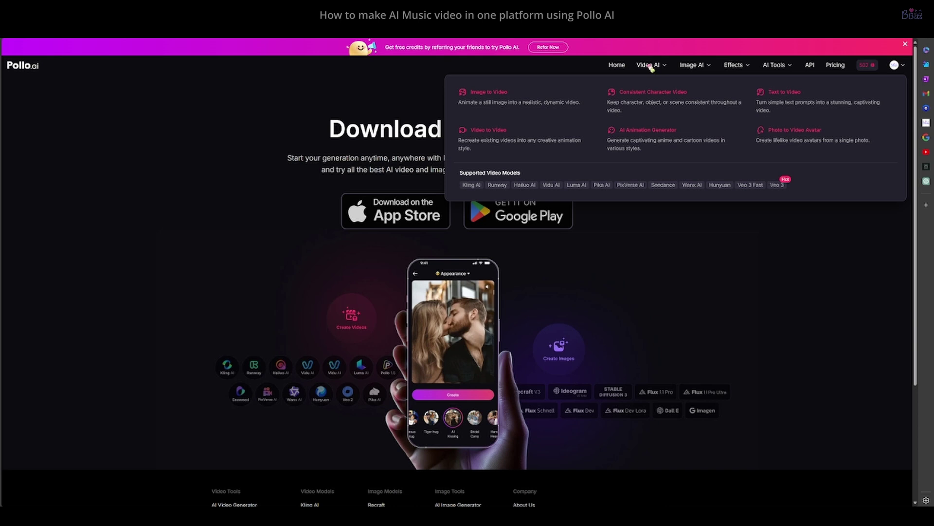
mouse_move(702, 67)
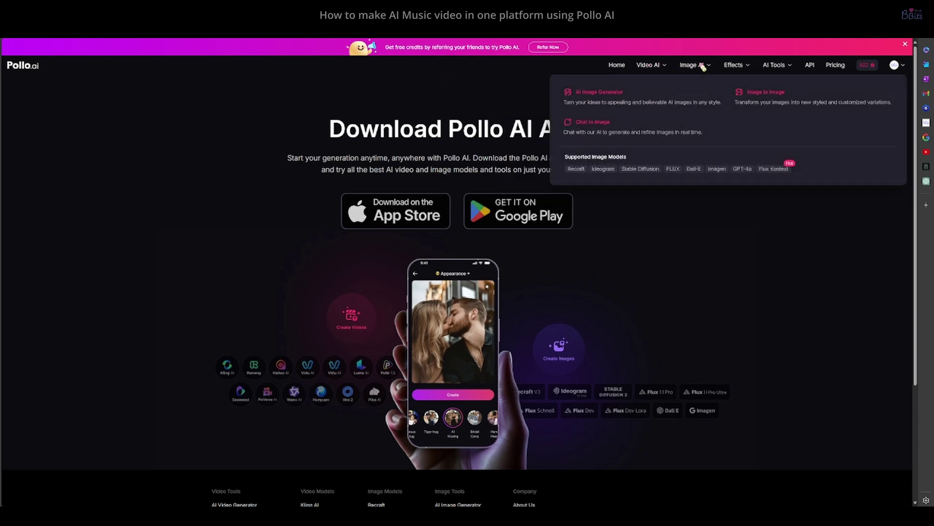
mouse_move(746, 71)
mouse_move(784, 68)
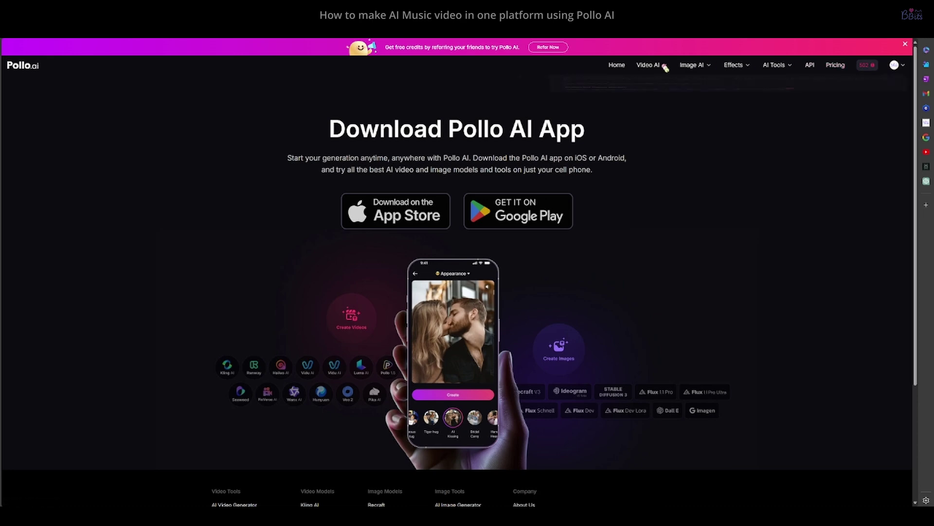
scroll(441, 114, down, 3)
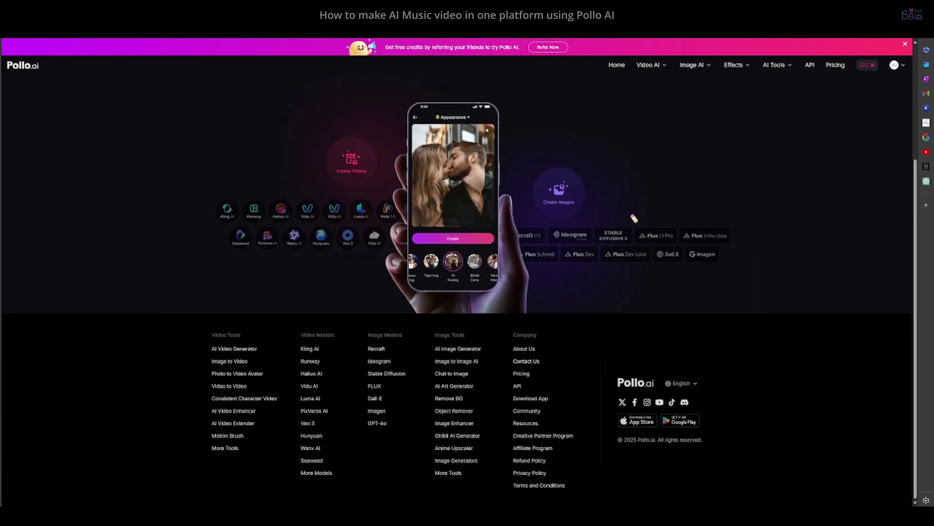
click(686, 383)
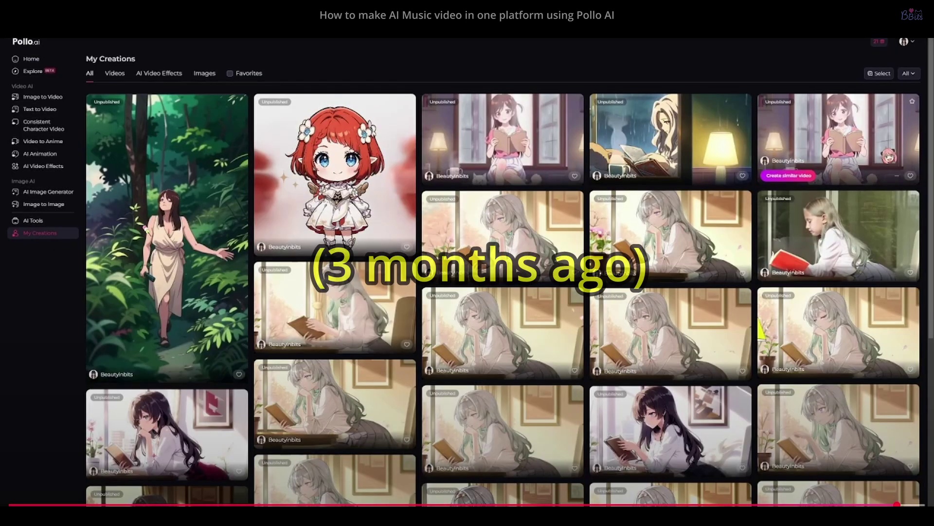
scroll(510, 279, down, 5)
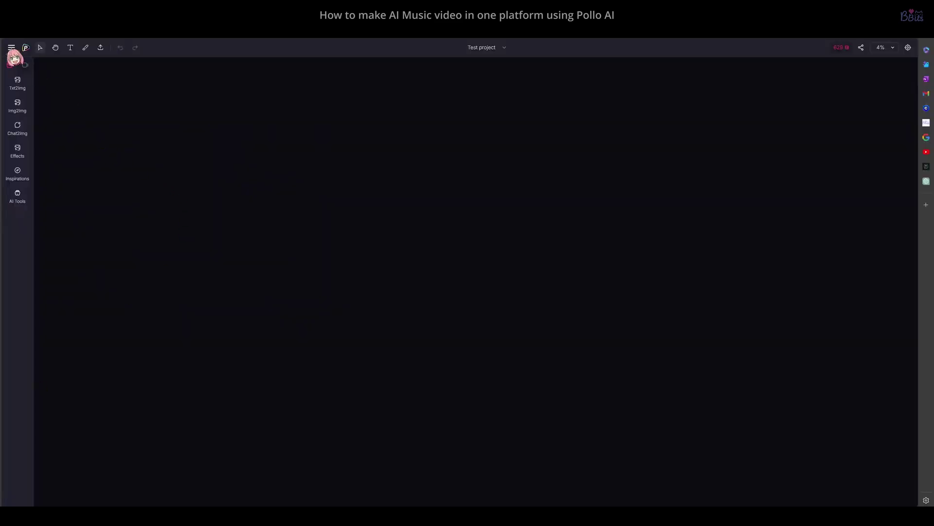
Start a new Canvas Mode Text to Image project and place an empty text box
mouse_move(14, 56)
click(35, 76)
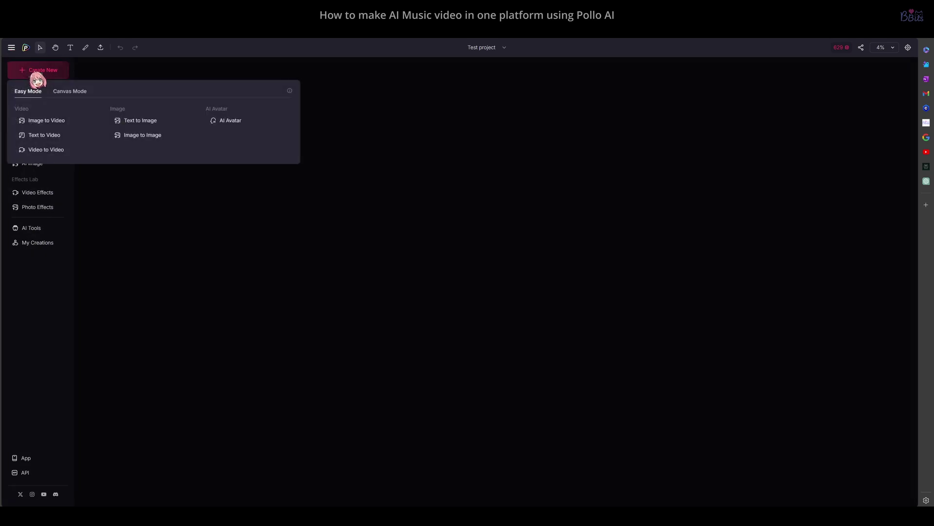
click(60, 95)
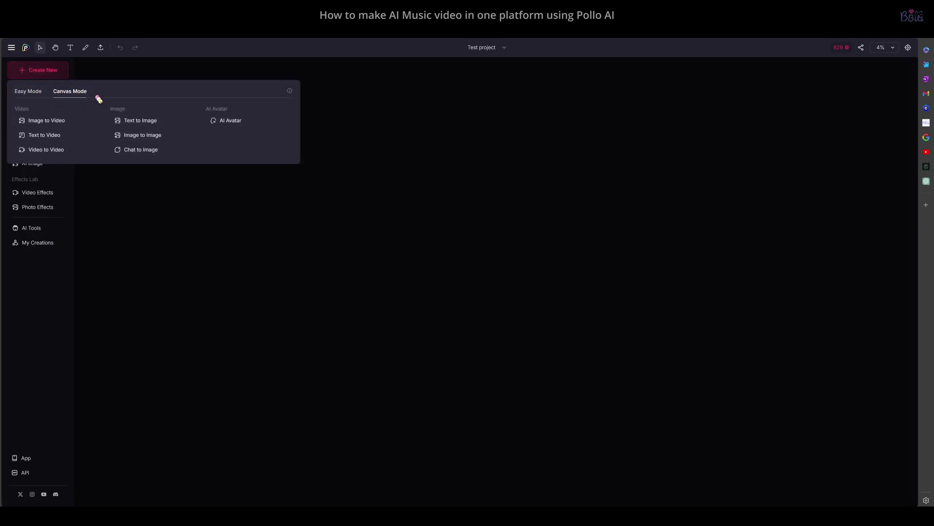
click(141, 122)
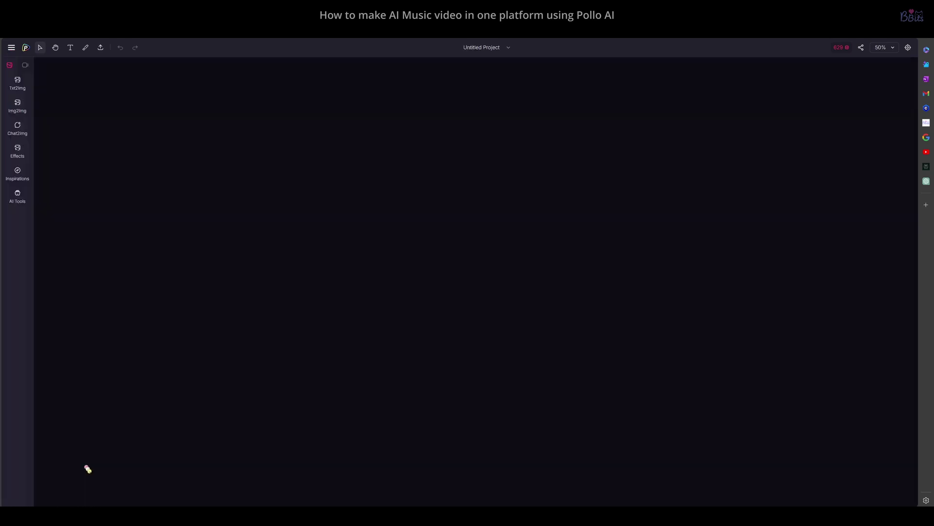
click(70, 47)
click(227, 180)
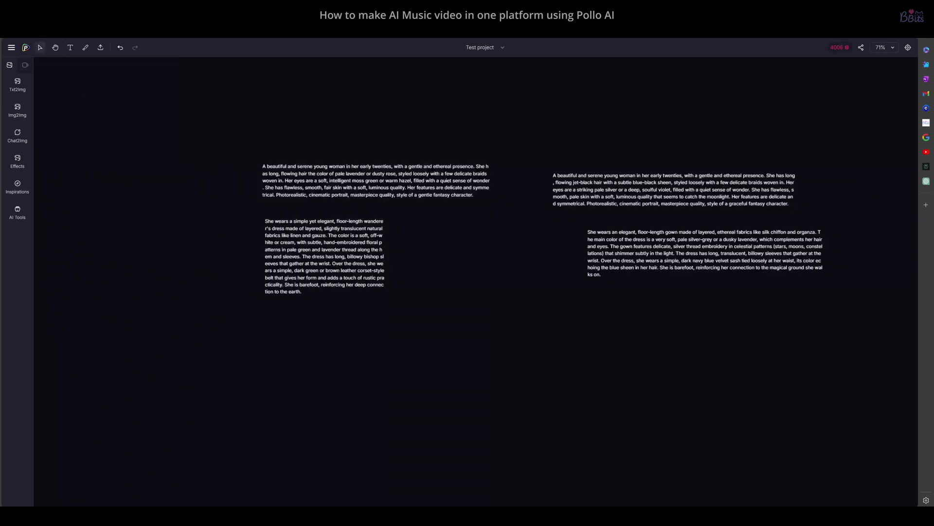
Shift the upper-right character description block slightly left and select all its text
double_click(616, 193)
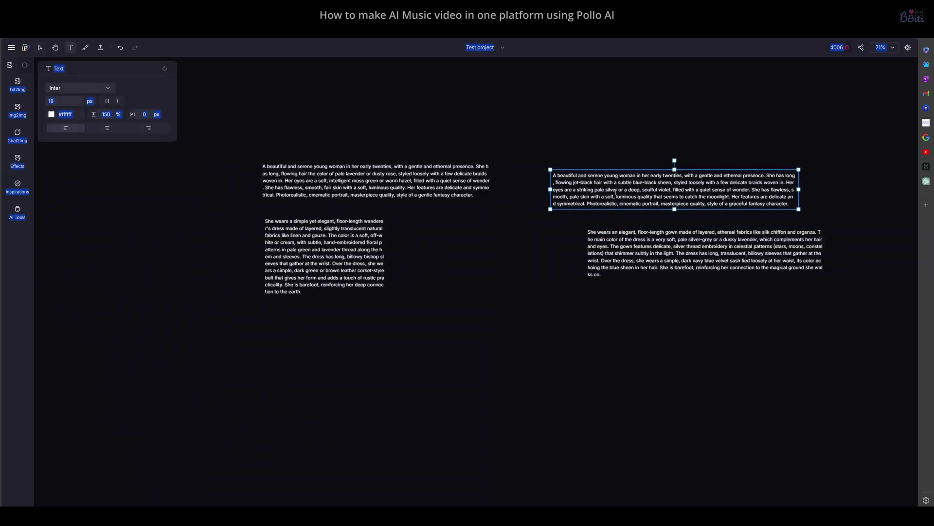
key(Escape)
drag(611, 62, 681, 83)
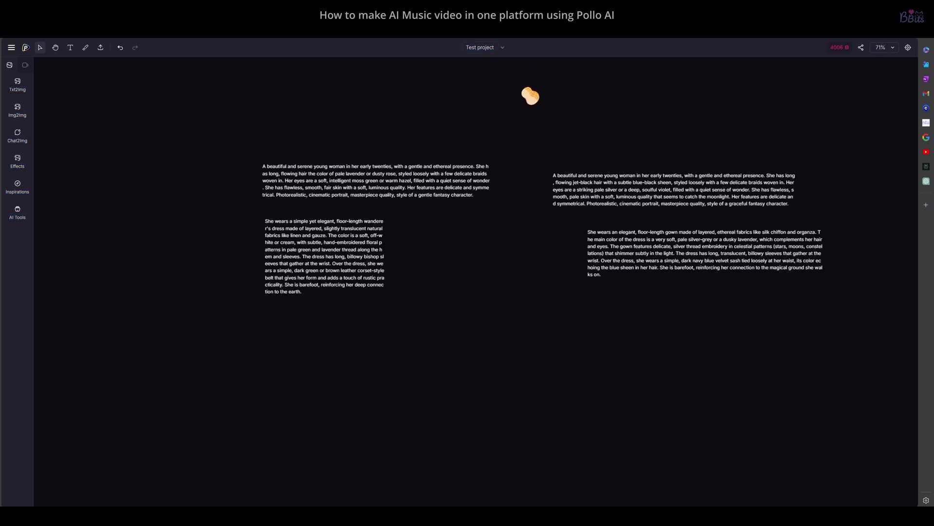
drag(554, 179, 524, 173)
key(ctrl+a)
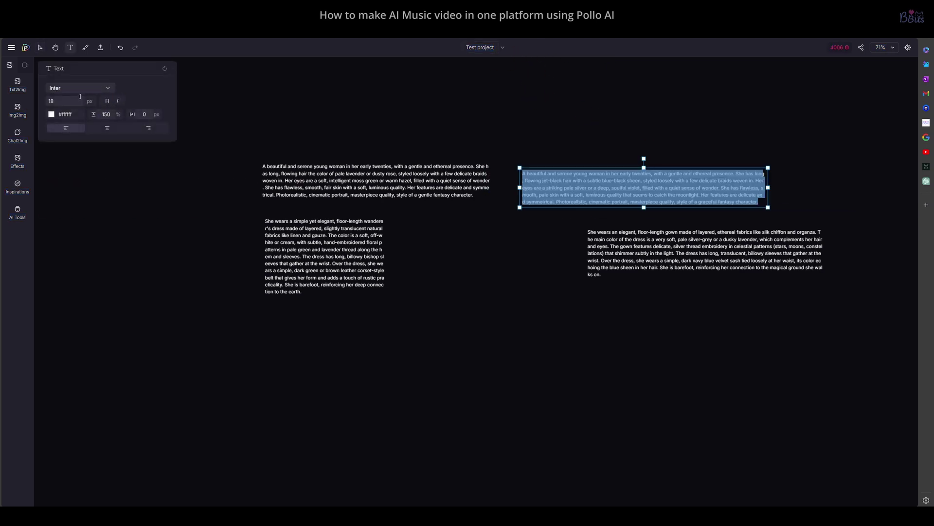
Open Text to Image and switch the model to Flux Kontext Max
click(19, 90)
click(132, 111)
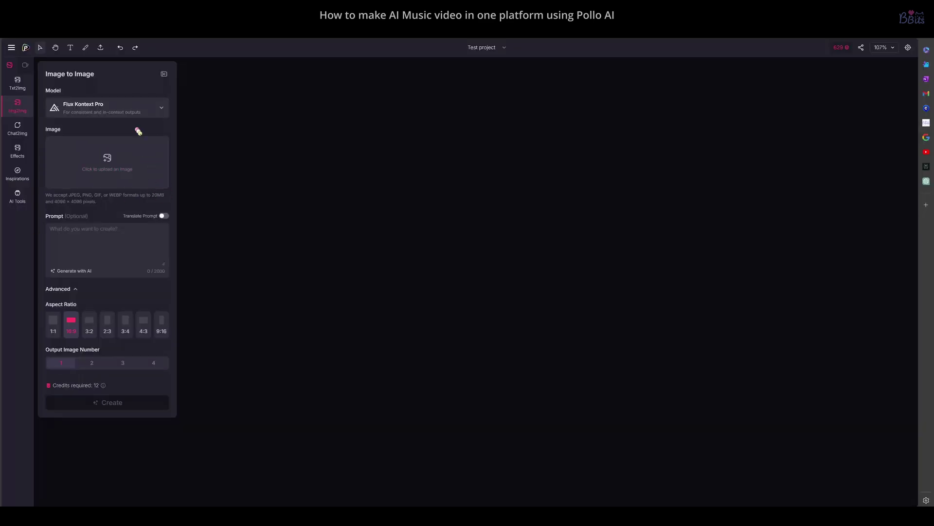
click(129, 111)
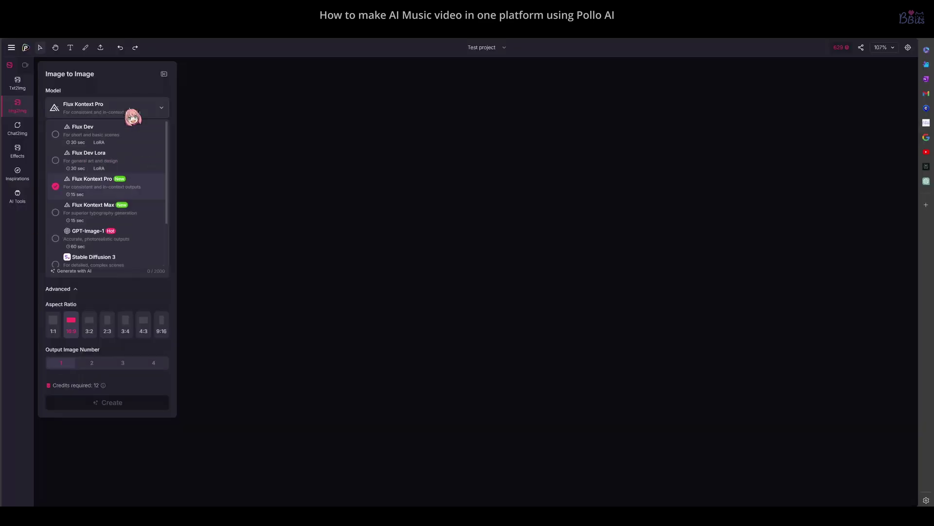
click(141, 220)
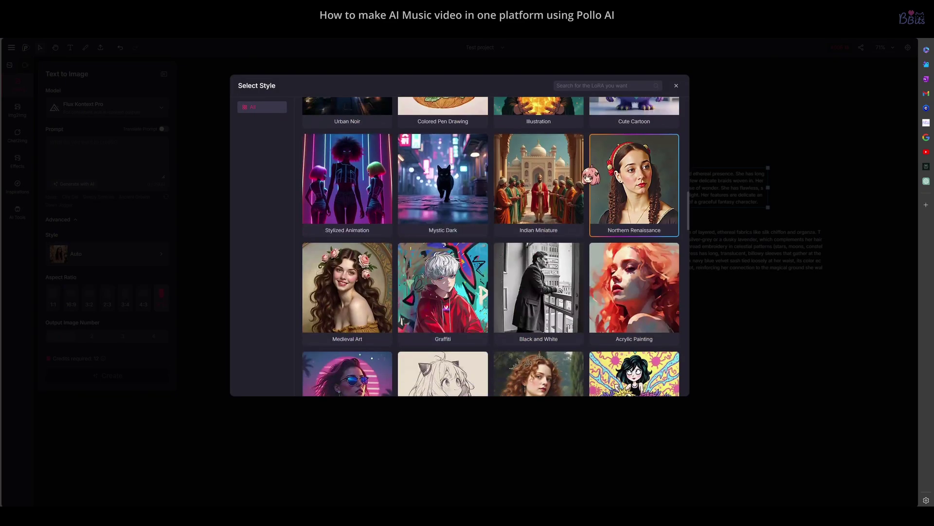
Browse the style options and keep the Auto style
scroll(490, 246, down, 2)
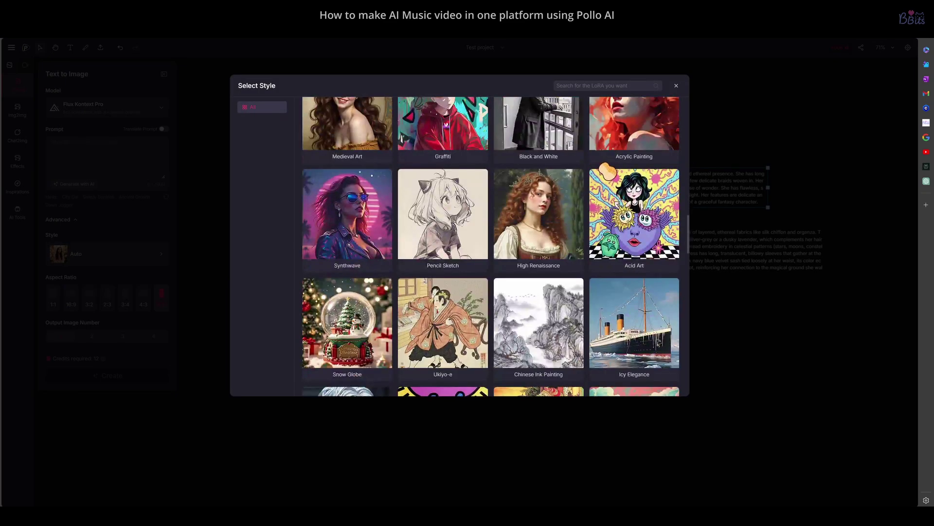
scroll(658, 344, down, 15)
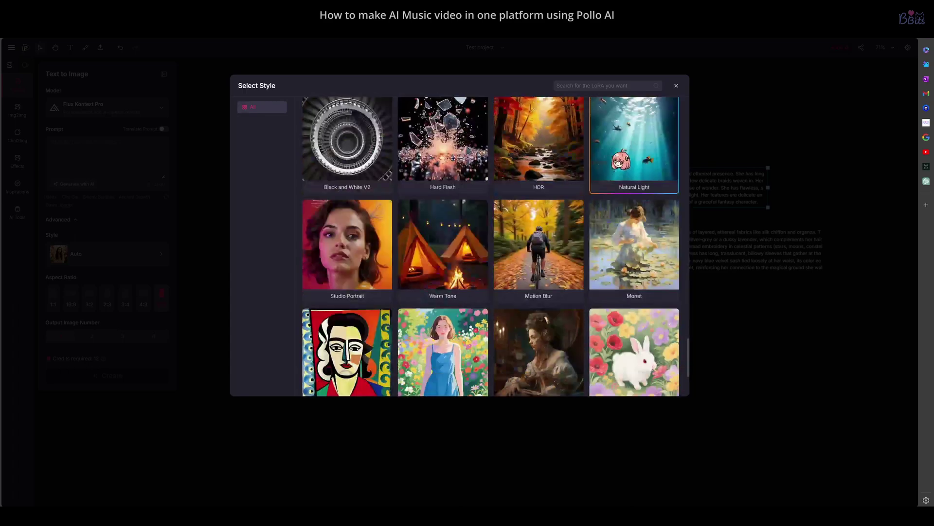
scroll(621, 159, down, 3)
scroll(623, 149, up, 15)
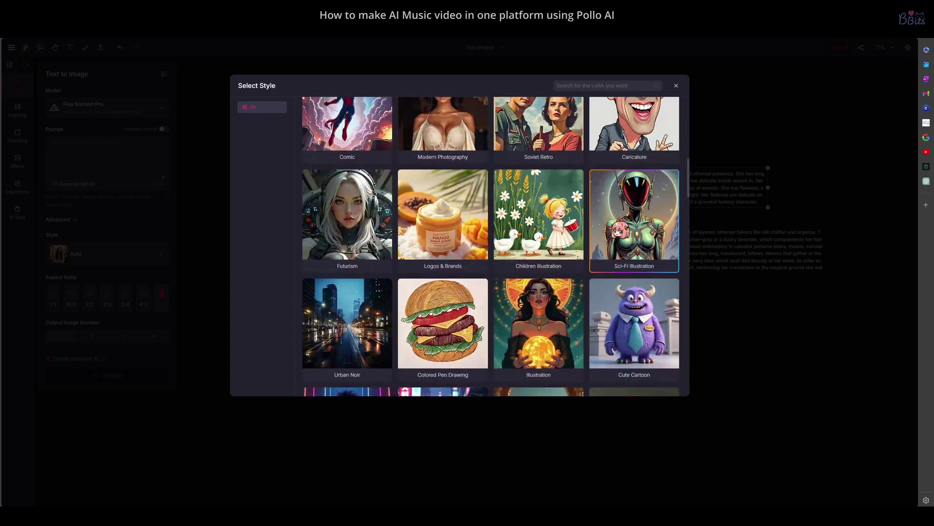
scroll(634, 219, up, 6)
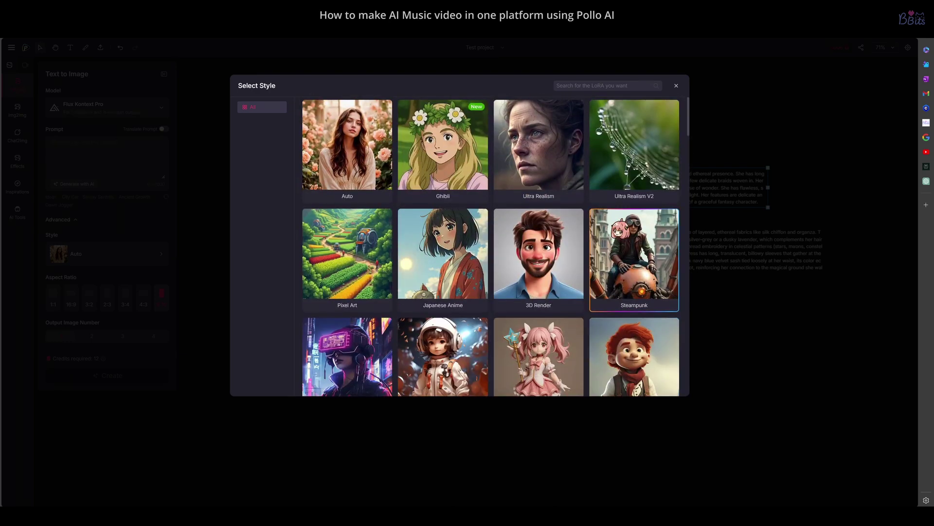
click(368, 181)
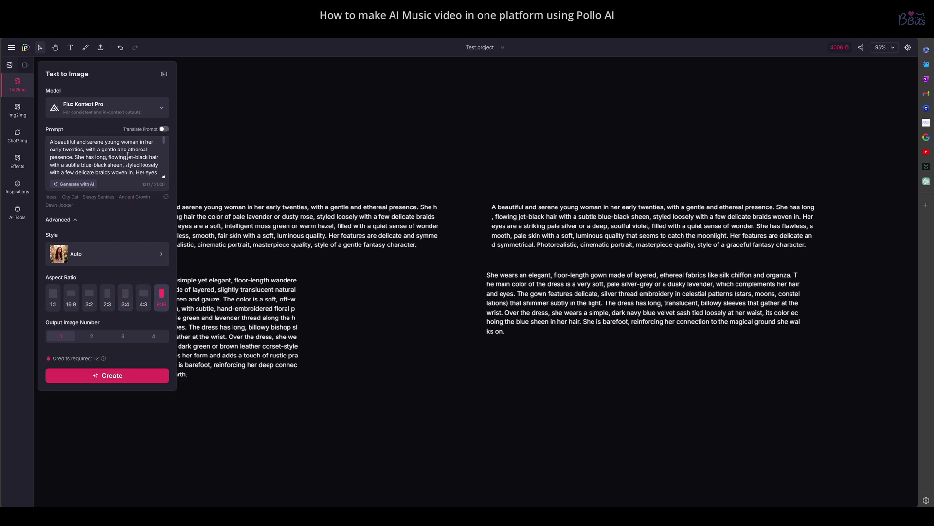
Generate an image from the character description, then a second one with Flux Kontext Max
click(112, 378)
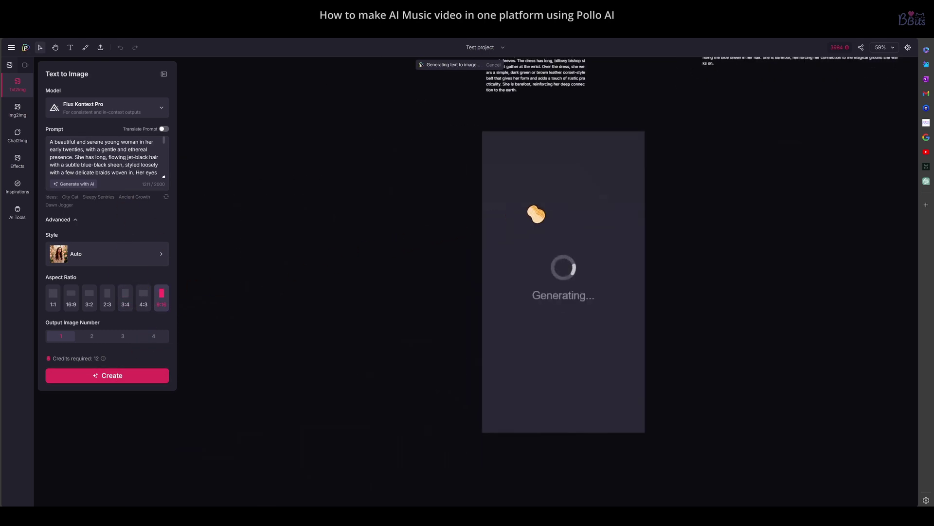
scroll(415, 229, up, 5)
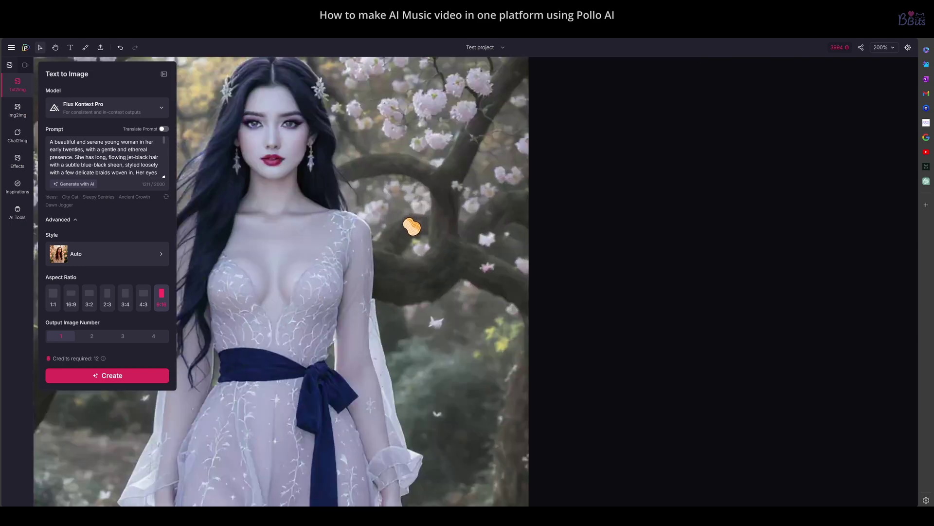
scroll(411, 227, down, 5)
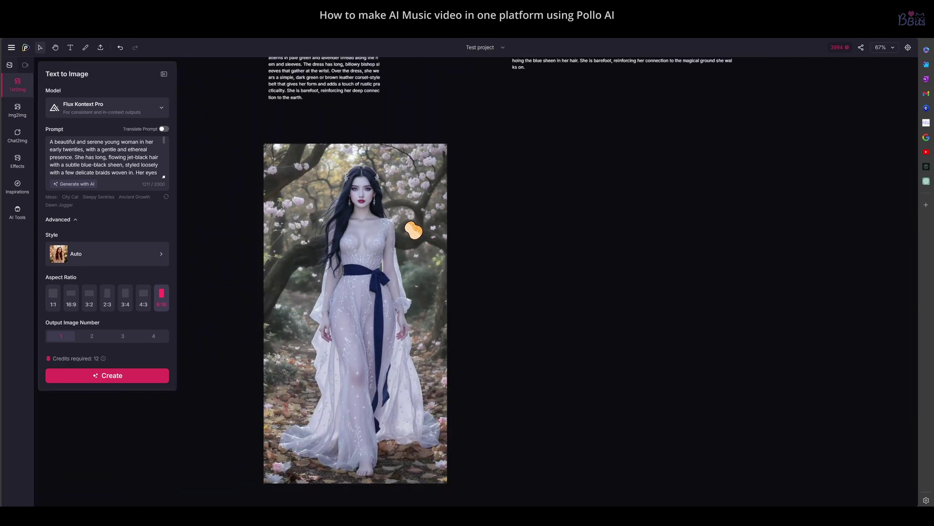
scroll(414, 229, up, 1)
click(146, 107)
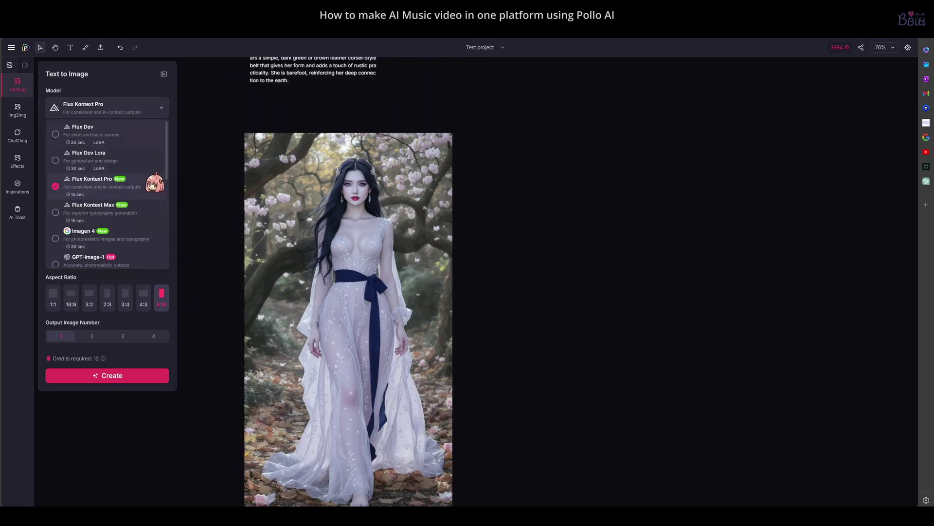
click(146, 209)
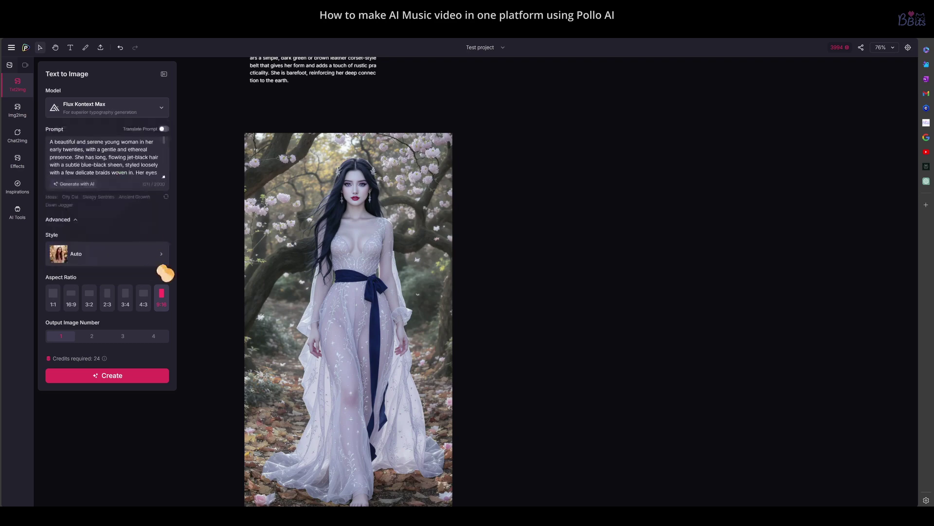
click(138, 380)
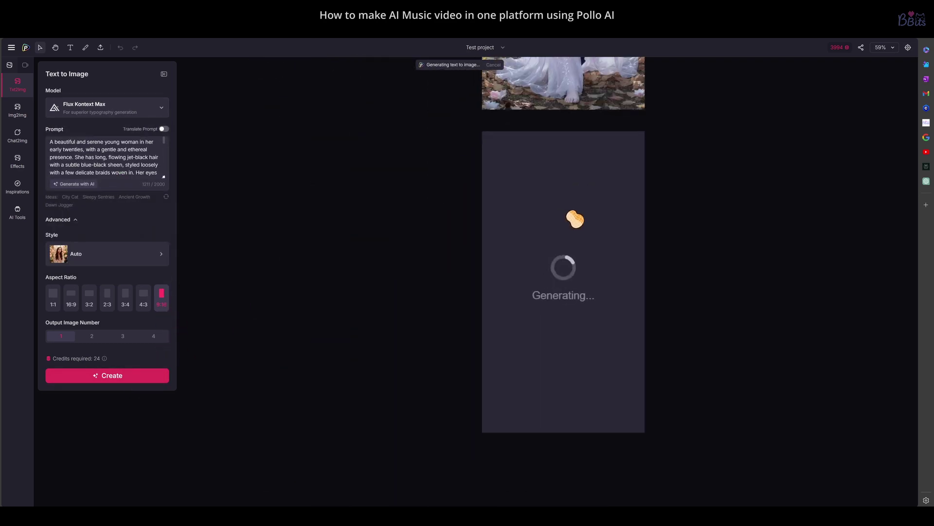
Position the moonlit image directly beside the forest image
scroll(422, 308, up, 6)
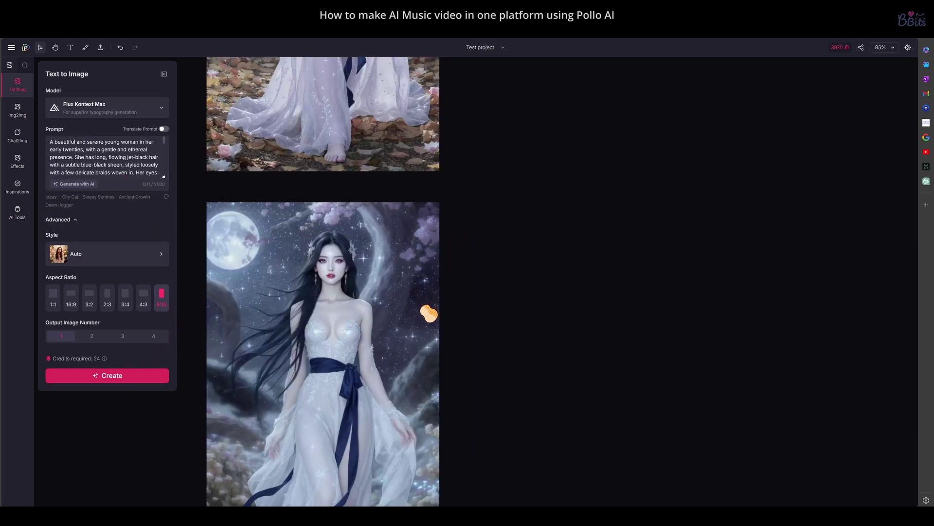
scroll(427, 315, down, 4)
drag(427, 312, 509, 247)
scroll(509, 246, down, 2)
drag(431, 217, 534, 173)
scroll(534, 174, down, 2)
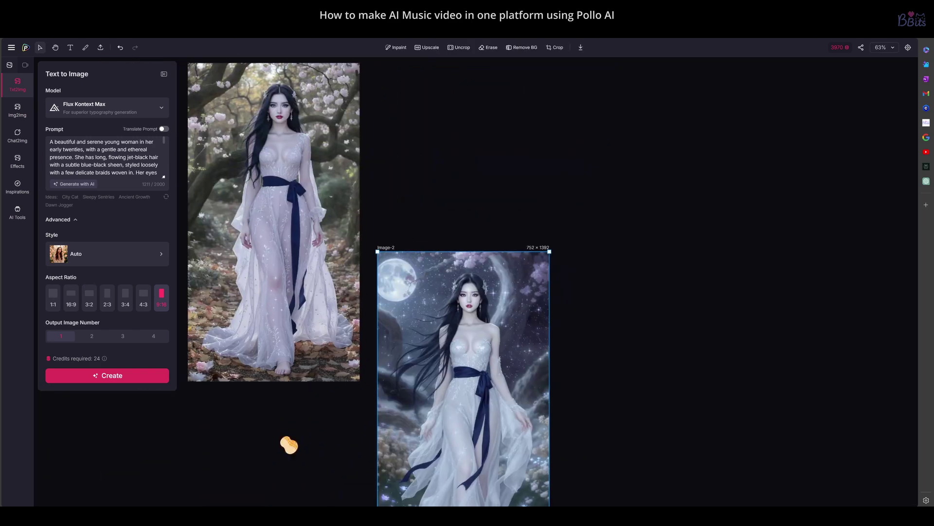
drag(526, 296, 492, 184)
click(679, 140)
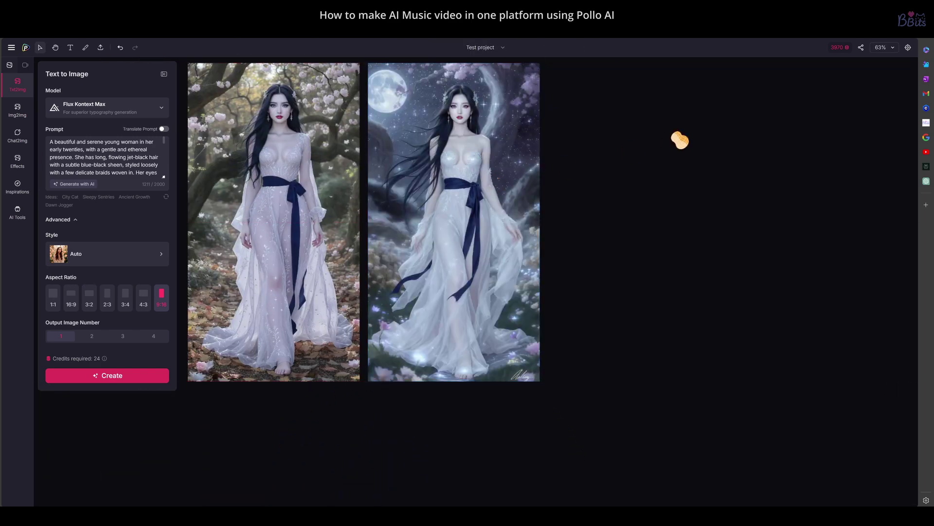
scroll(432, 152, up, 3)
drag(433, 152, 417, 189)
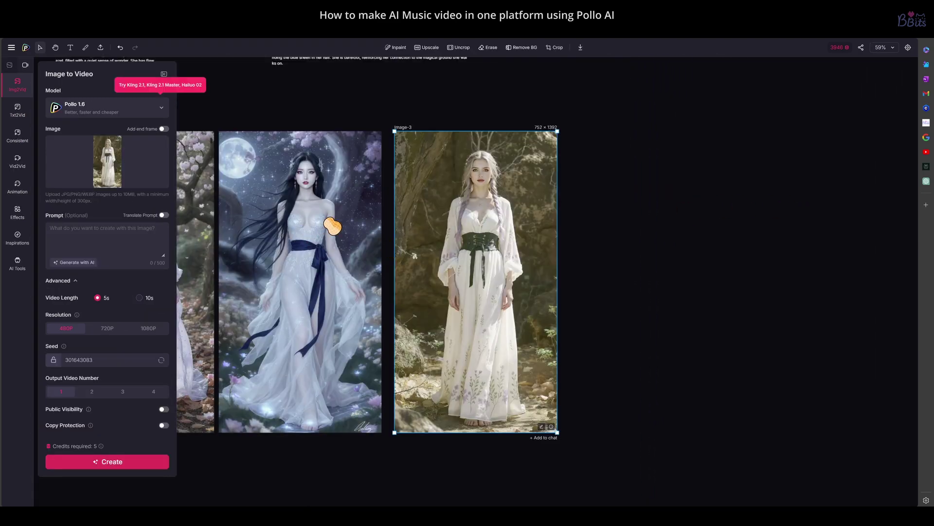
Send the braided blonde image to Image to Image and browse the available LoRA styles
right_click(501, 255)
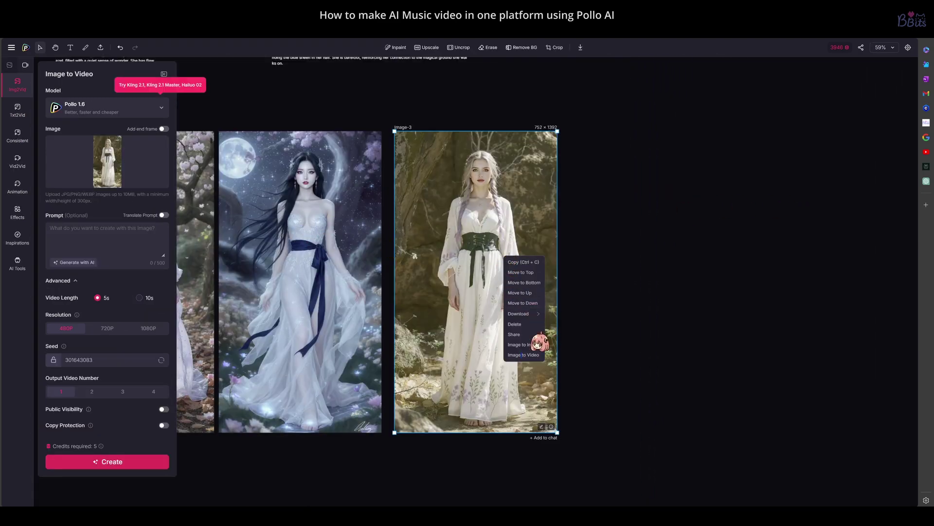
click(533, 355)
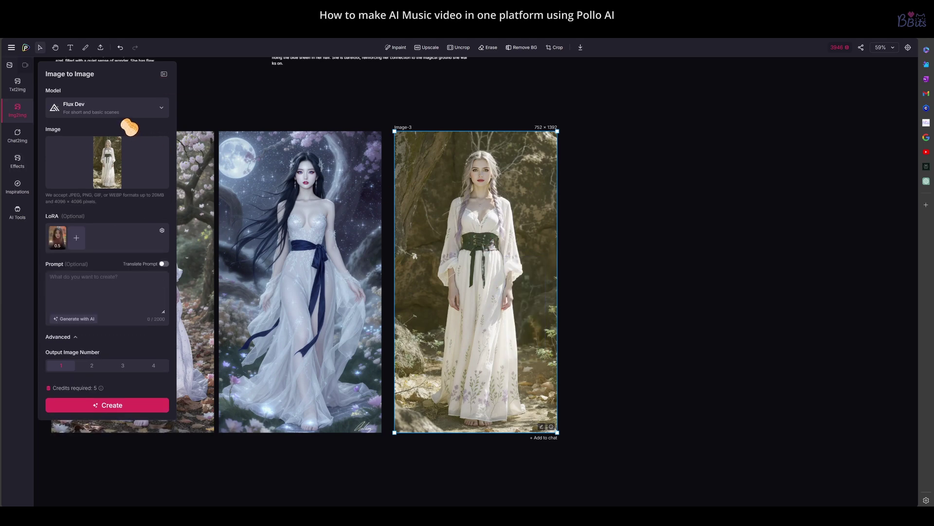
click(76, 238)
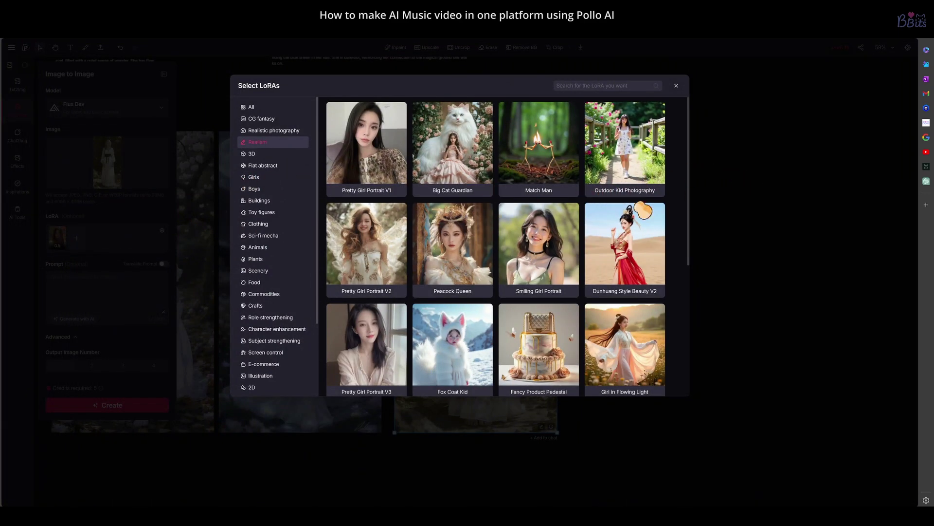
scroll(633, 215, down, 6)
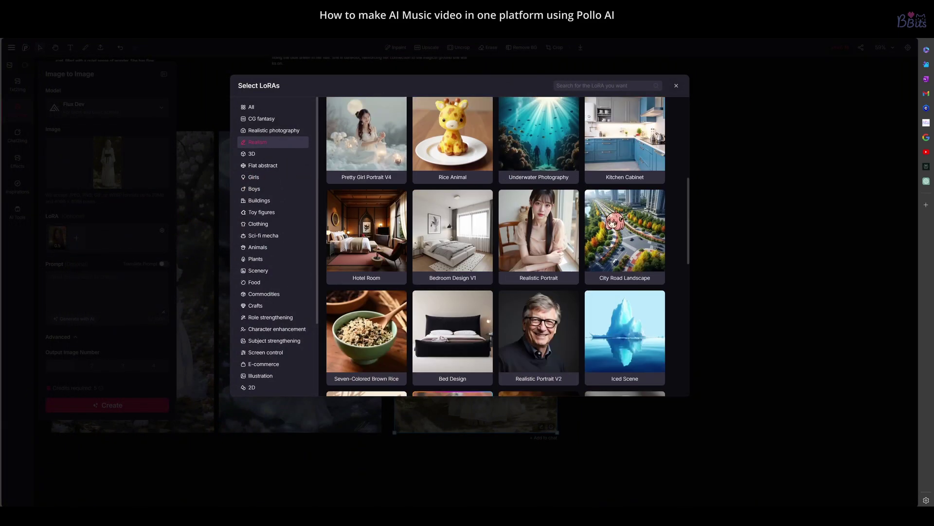
scroll(614, 220, down, 7)
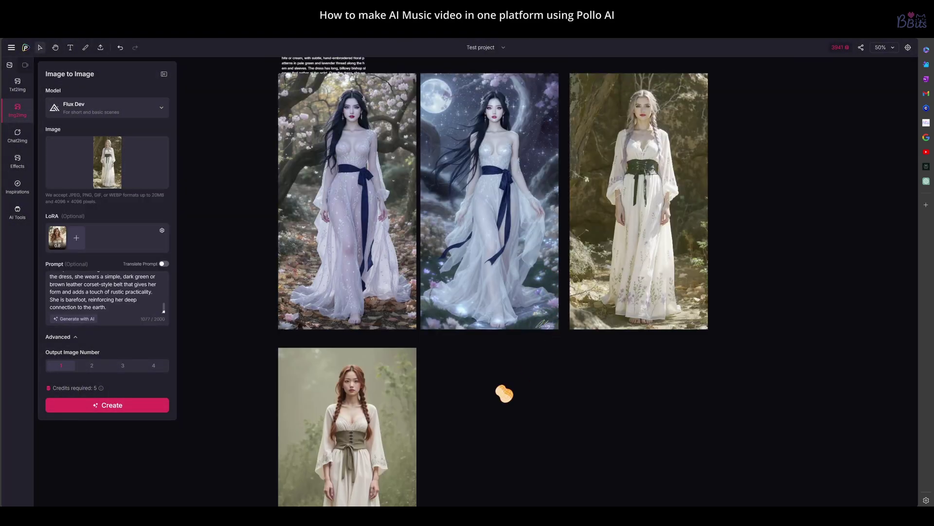
Drag the red-haired braided image into the top row next to Image-3, then deselect it
scroll(488, 362, down, 3)
scroll(556, 277, up, 4)
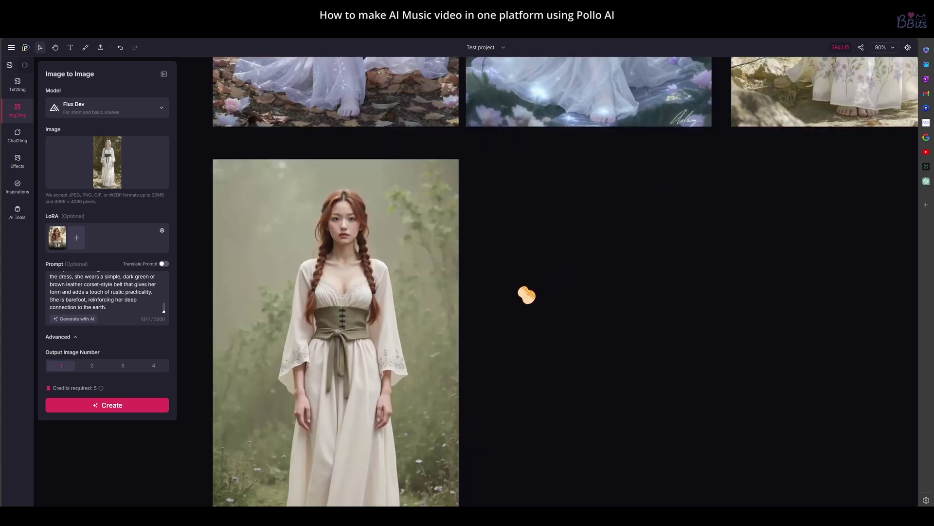
scroll(527, 294, down, 3)
click(441, 321)
drag(412, 325, 819, 198)
scroll(559, 255, right, 5)
scroll(559, 254, up, 4)
drag(522, 380, 628, 189)
click(767, 182)
scroll(696, 153, up, 5)
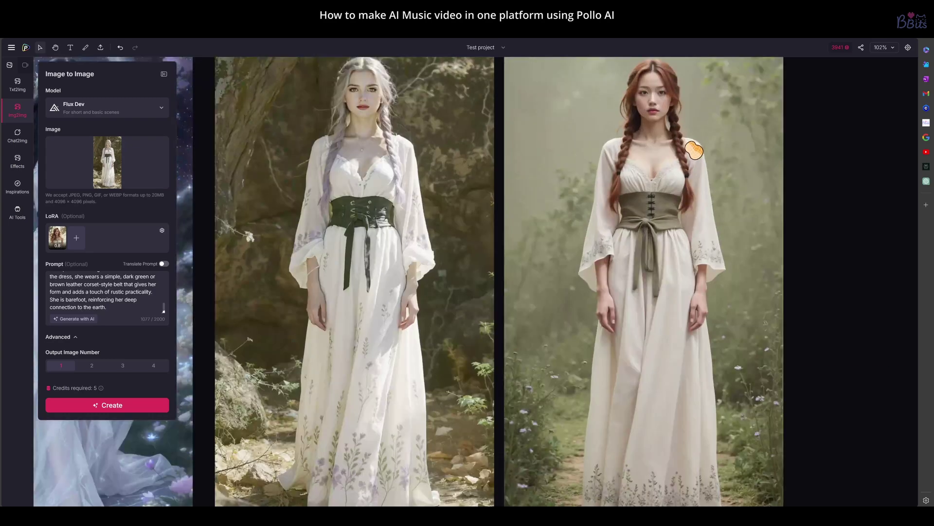
scroll(689, 148, down, 4)
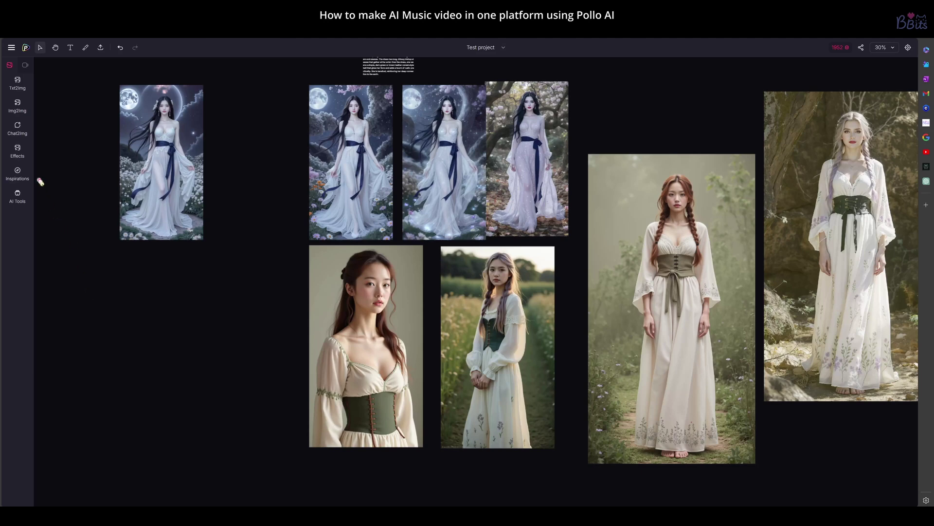
Return to the canvas with the Img2Img generator open
click(17, 104)
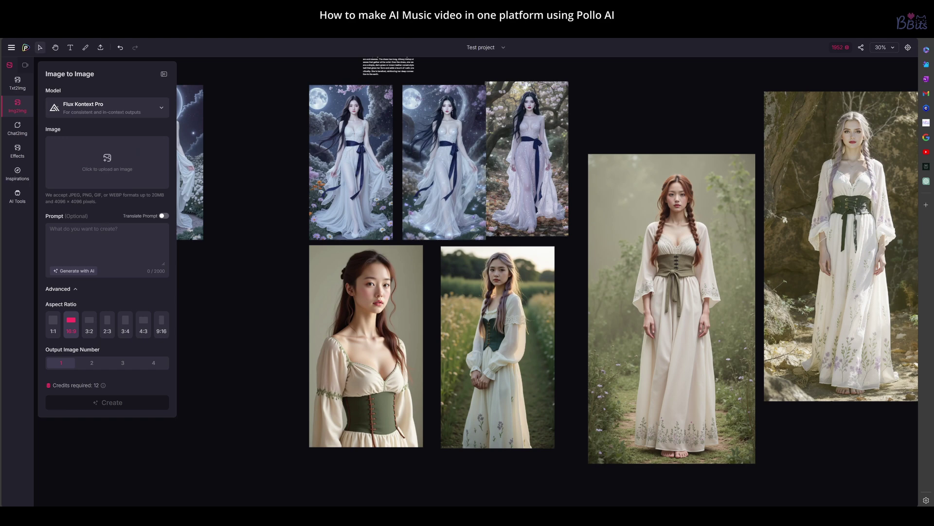
Use the blonde schoolgirl picture as reference and generate the guitar-playing scene from a pasted prompt
drag(124, 251, 104, 170)
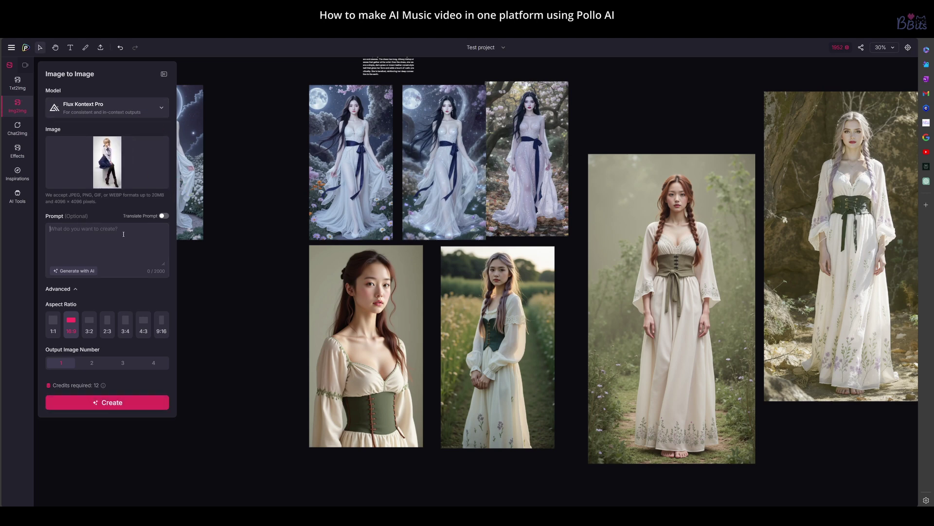
click(149, 261)
key(ctrl+v)
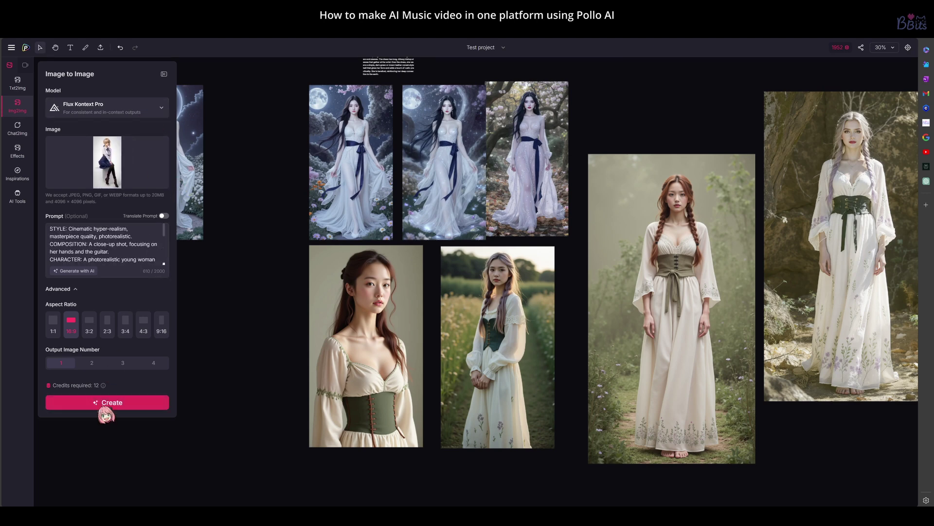
click(103, 408)
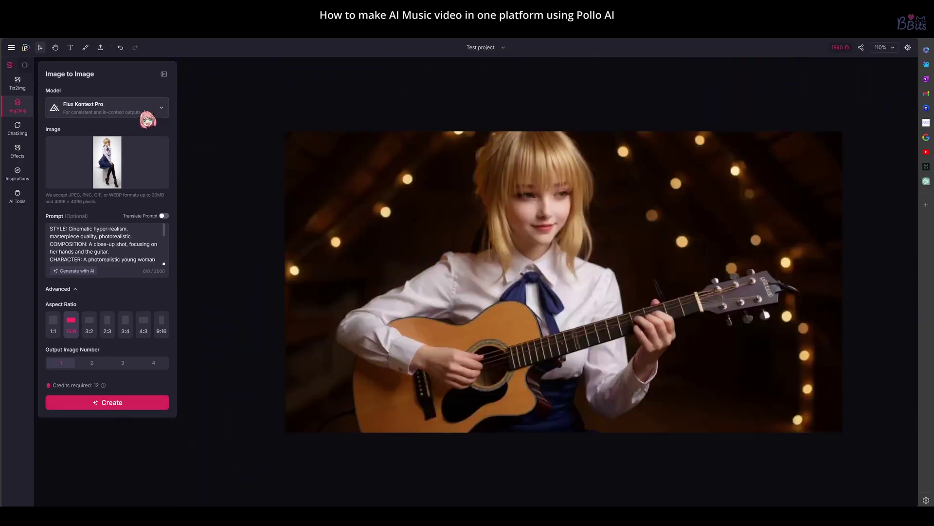
Switch to Flux Kontext Max and generate two more attic scene images
click(146, 113)
click(113, 213)
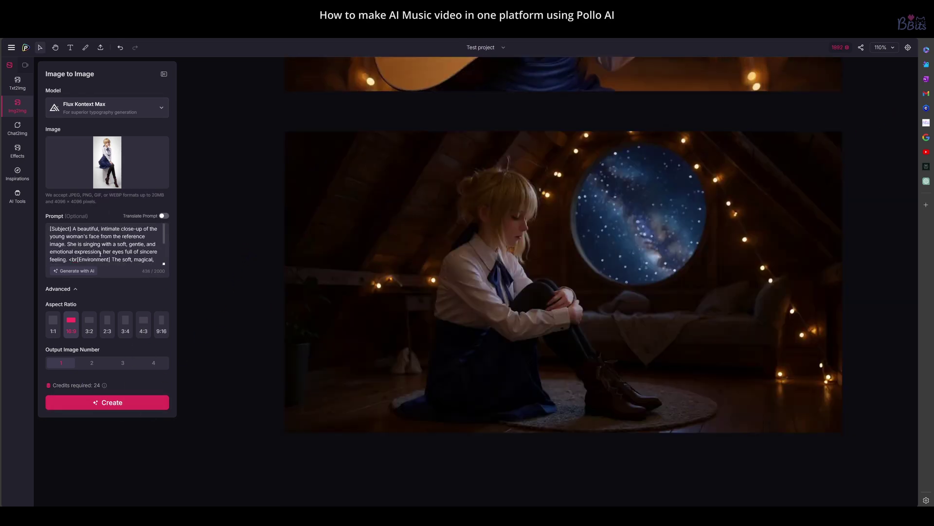
click(138, 395)
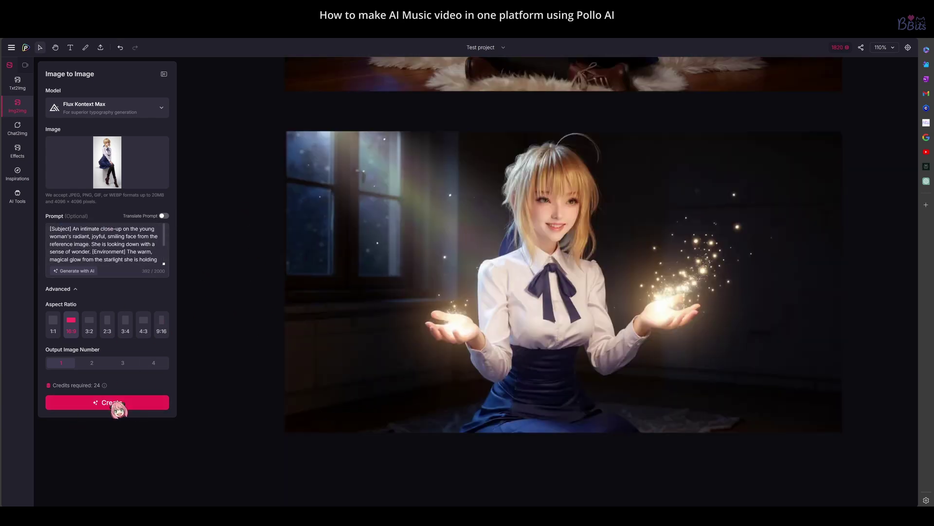
click(115, 408)
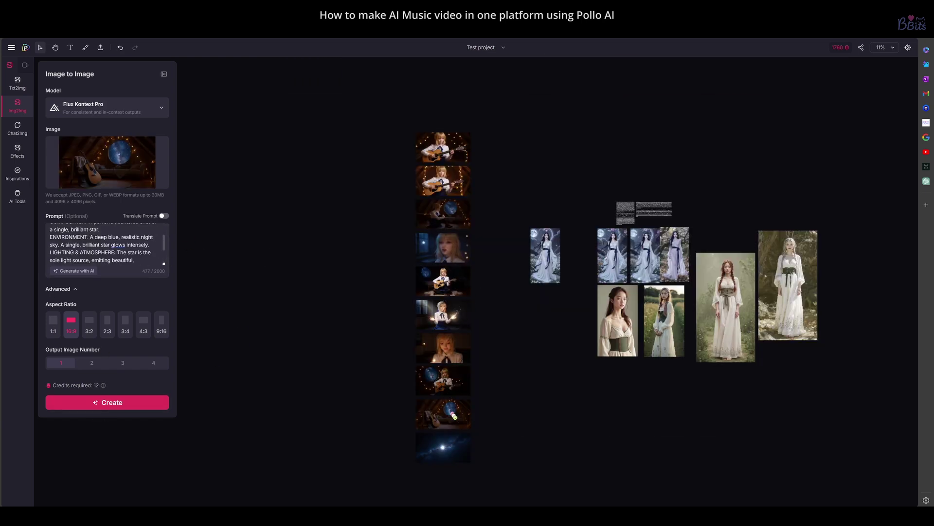
Move the attic guitar image to the top of the column and load it into Image to Video
drag(454, 416, 456, 113)
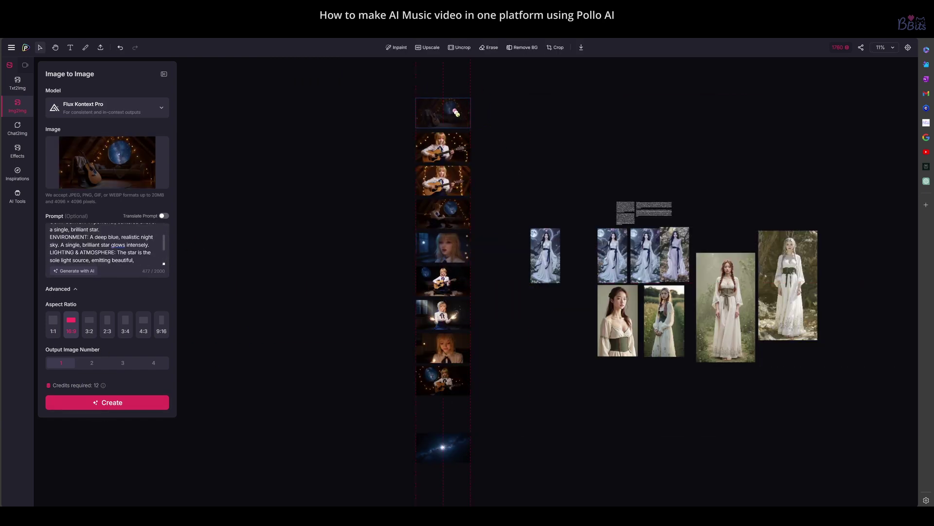
scroll(456, 114, up, 5)
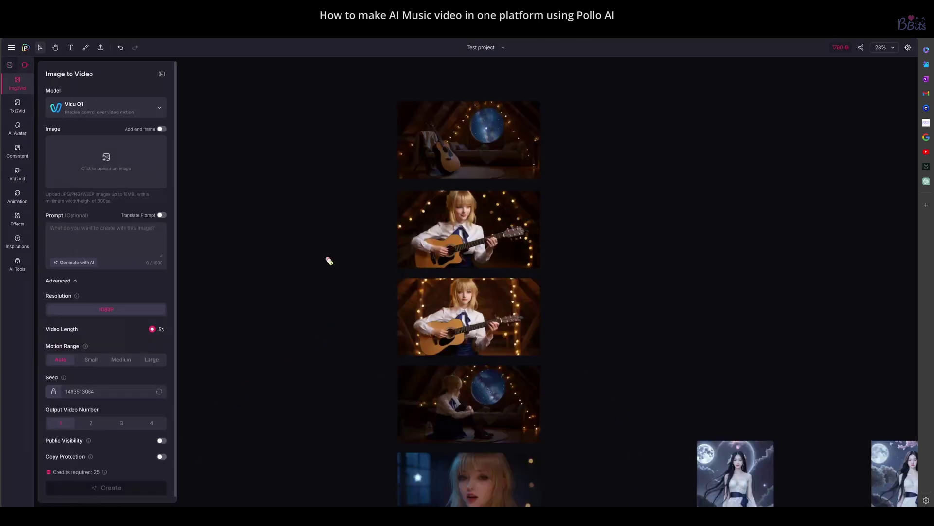
right_click(485, 162)
scroll(485, 162, up, 6)
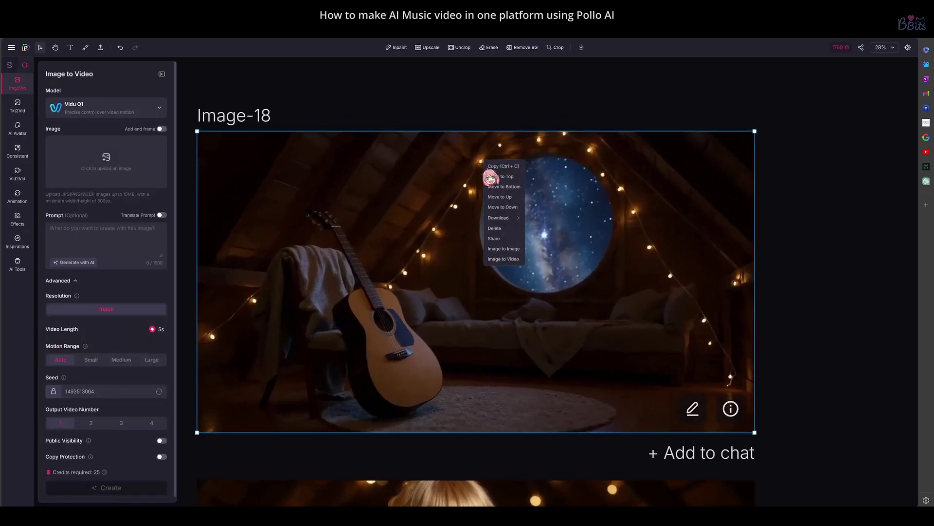
click(501, 259)
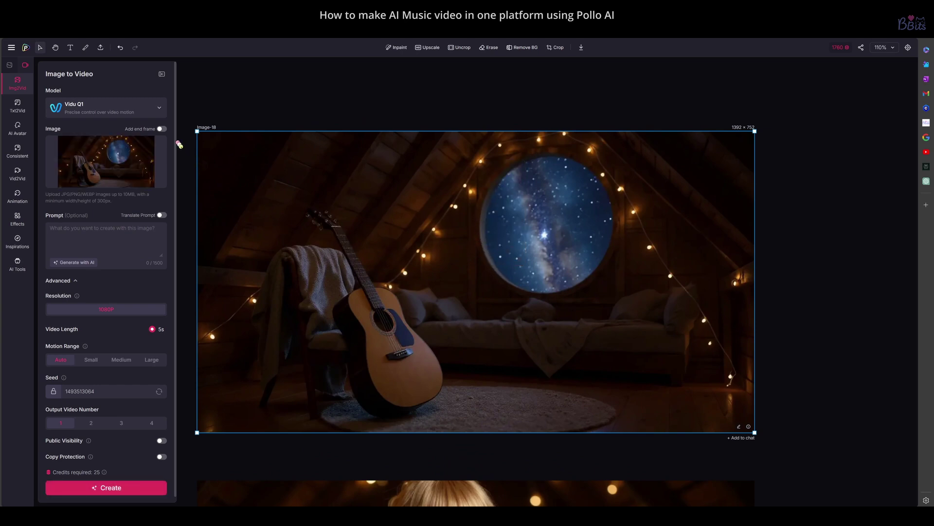
Generate a 5-second Kling 2.1 video of it with copy protection turned on
click(158, 106)
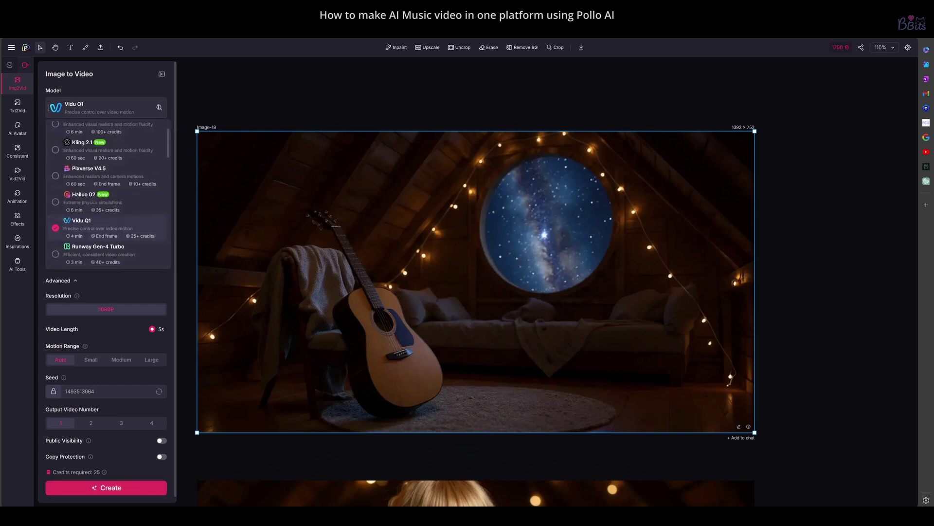
scroll(136, 219, up, 1)
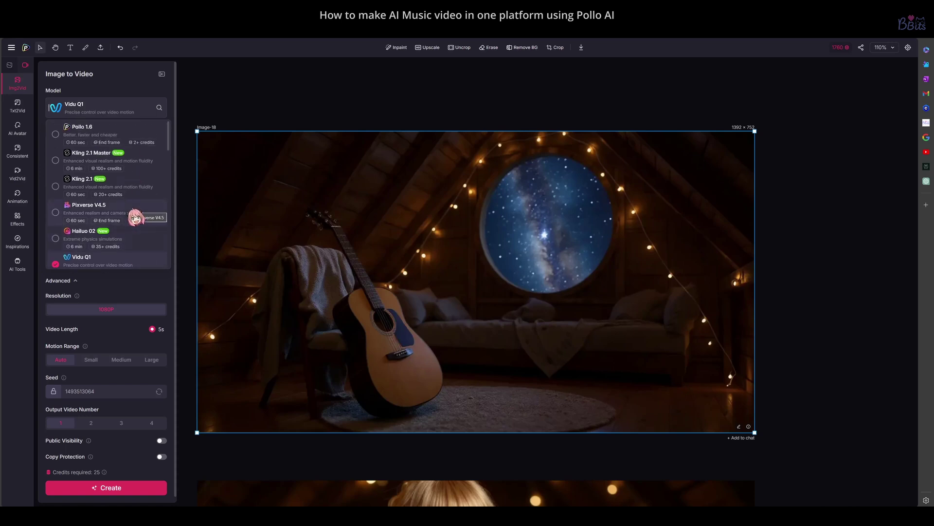
click(112, 186)
scroll(143, 306, down, 1)
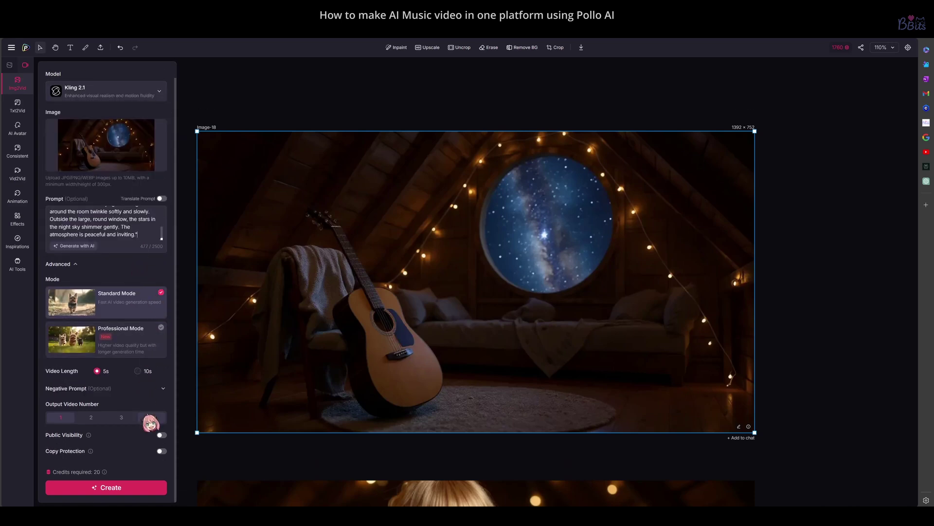
click(161, 451)
click(108, 490)
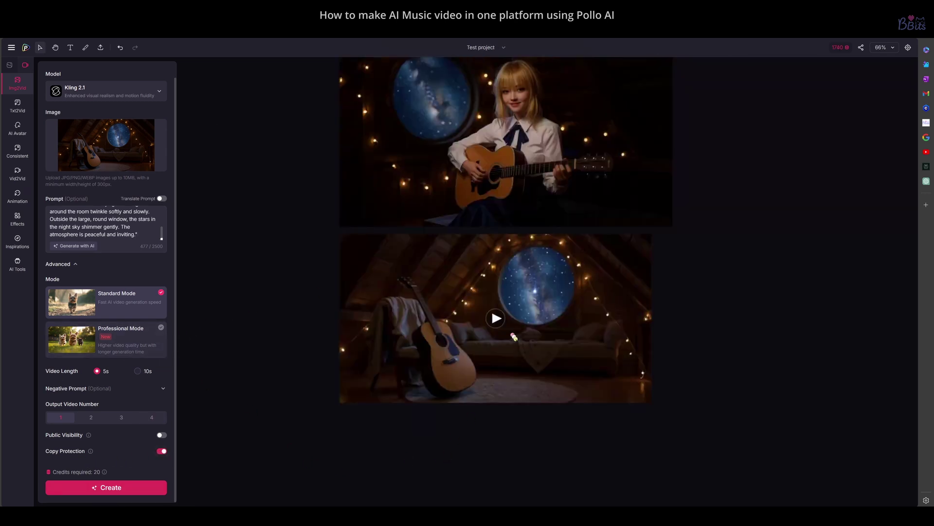
click(514, 336)
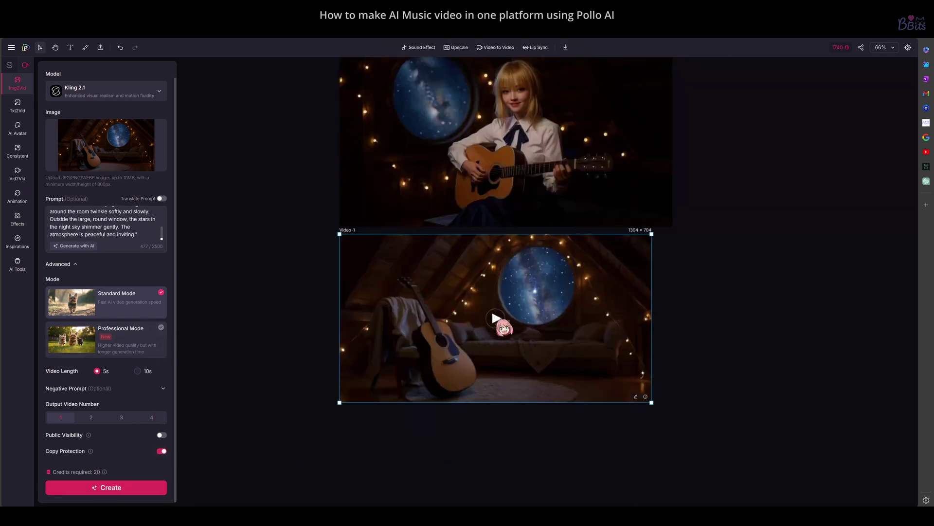
scroll(501, 317, up, 5)
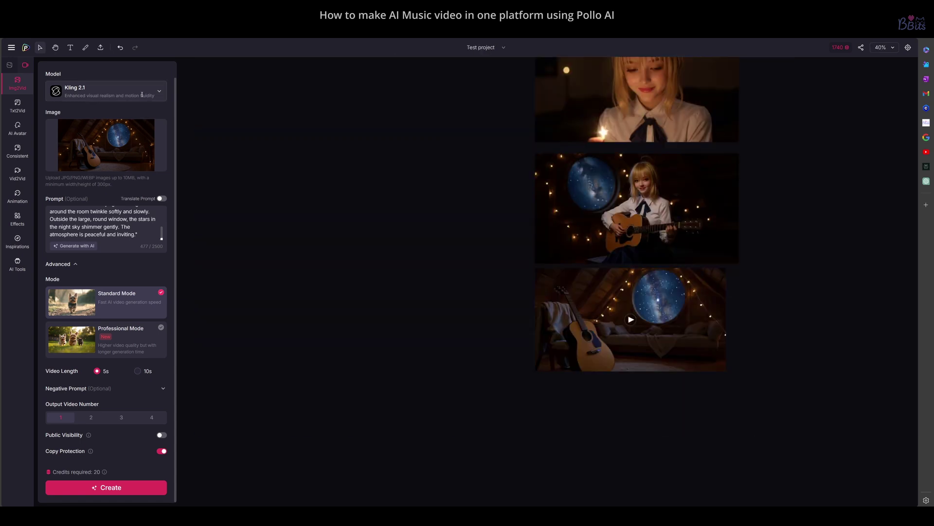
Generate a Hailuo 02 video of the attic and zoom in to inspect it
click(142, 96)
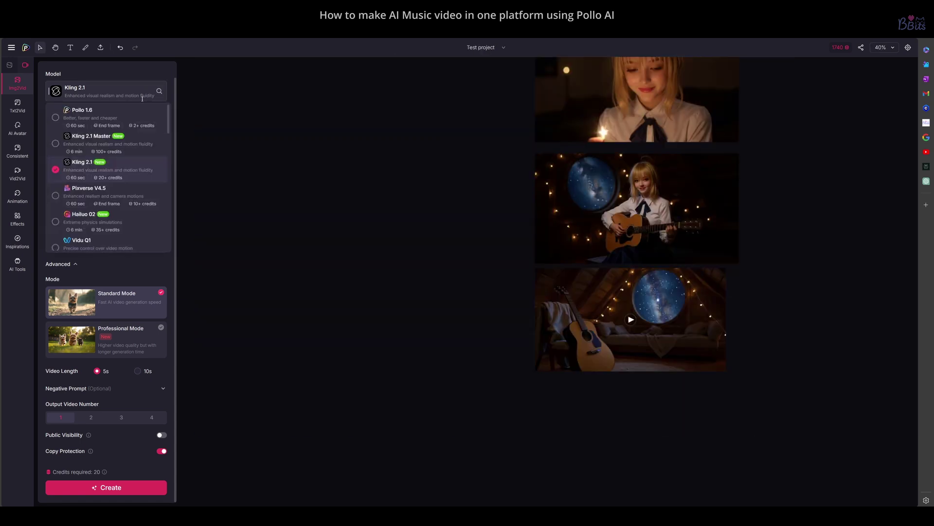
click(129, 222)
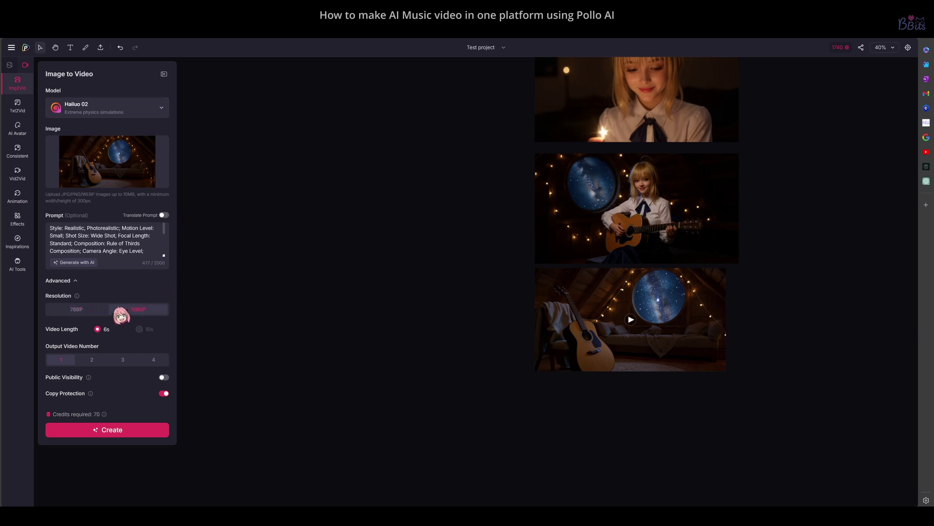
click(116, 434)
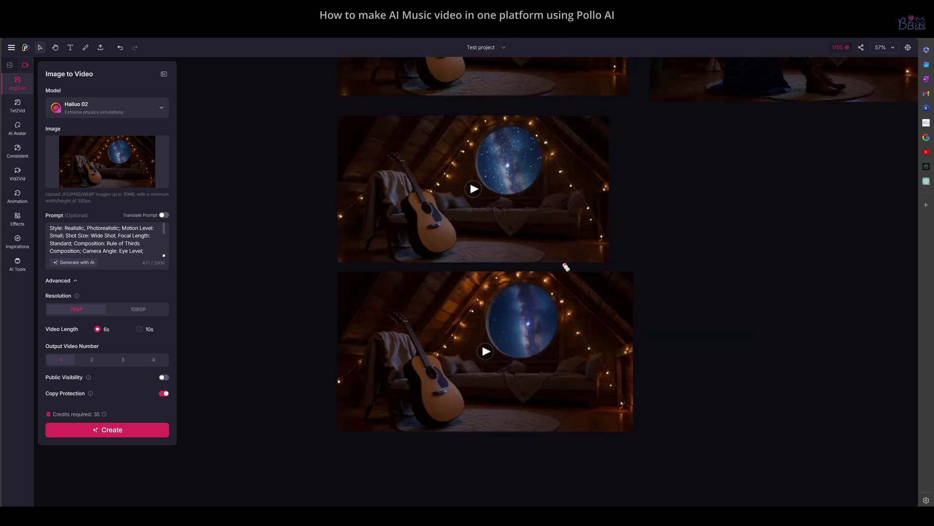
click(568, 294)
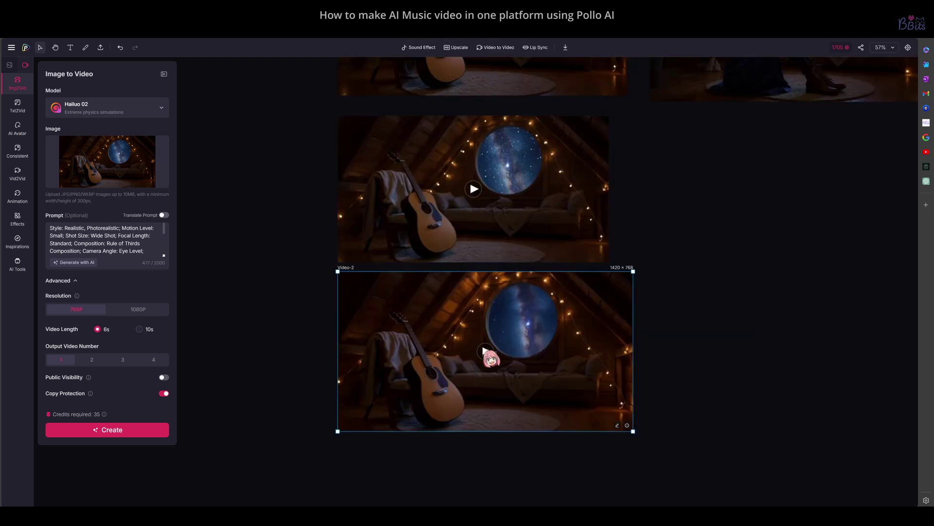
key(shift+2)
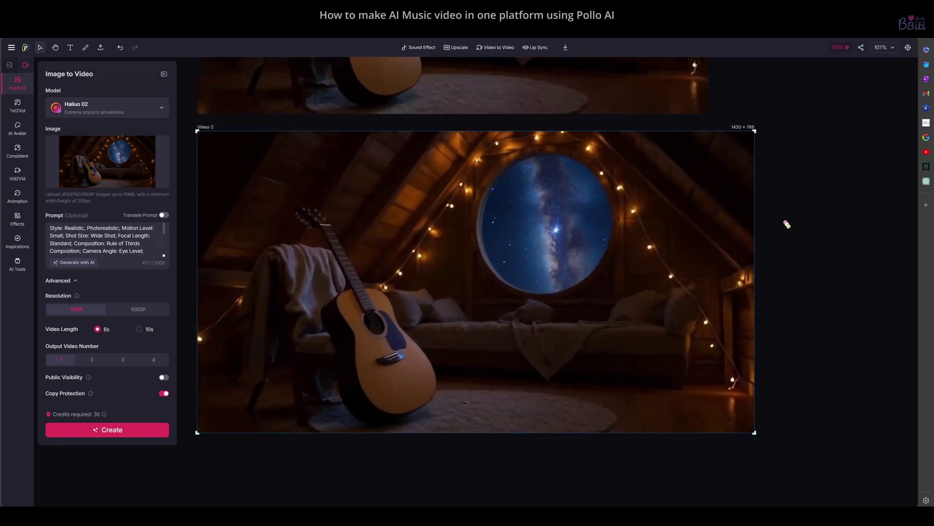
key(shift+1)
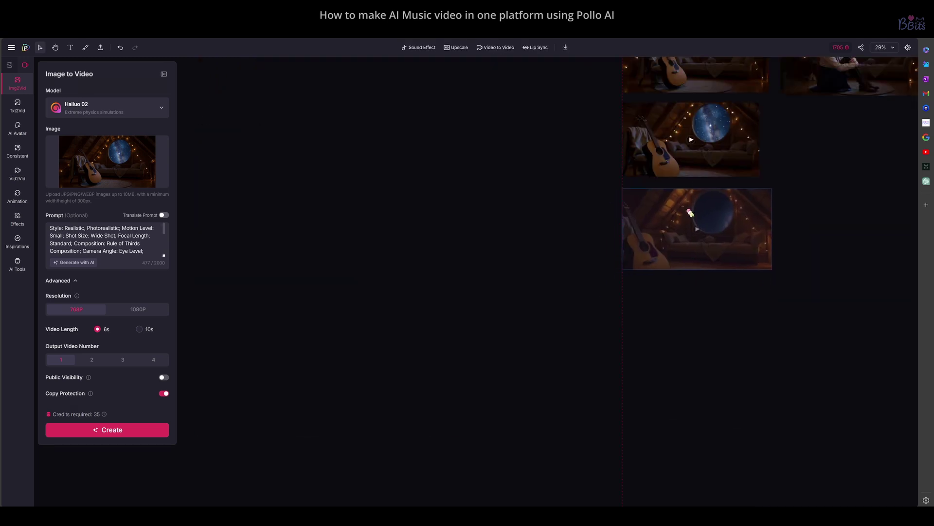
Select the Image-18 attic scene and play back the generated attic clip
click(779, 161)
scroll(777, 174, up, 5)
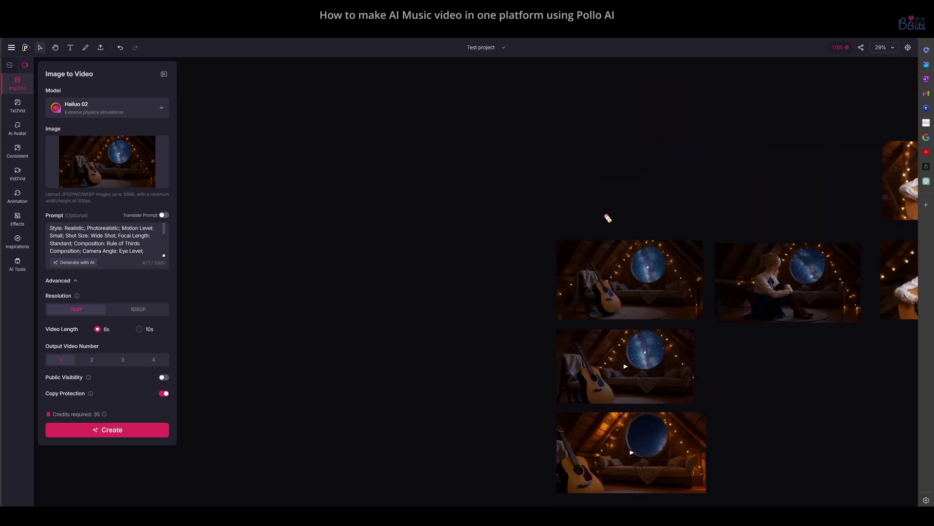
click(632, 257)
scroll(726, 335, up, 5)
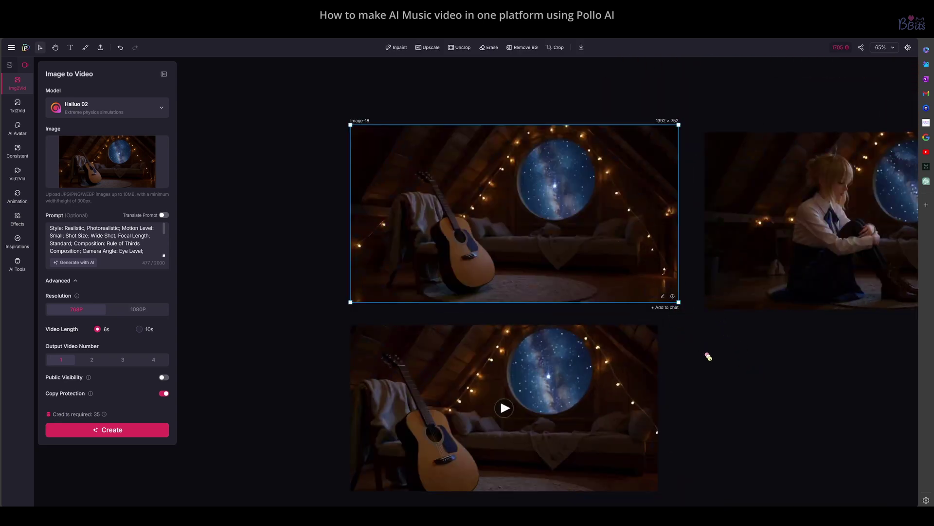
drag(708, 356, 642, 355)
click(642, 355)
scroll(644, 362, down, 1)
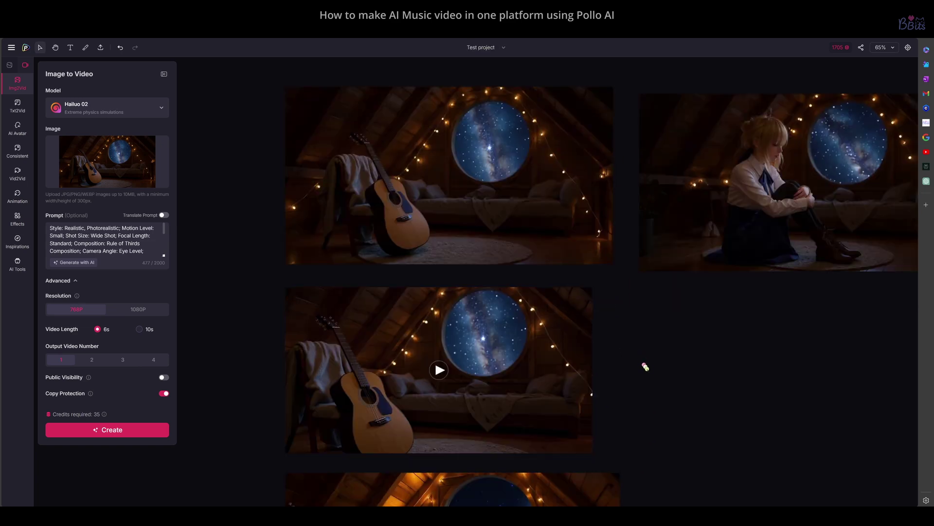
click(439, 370)
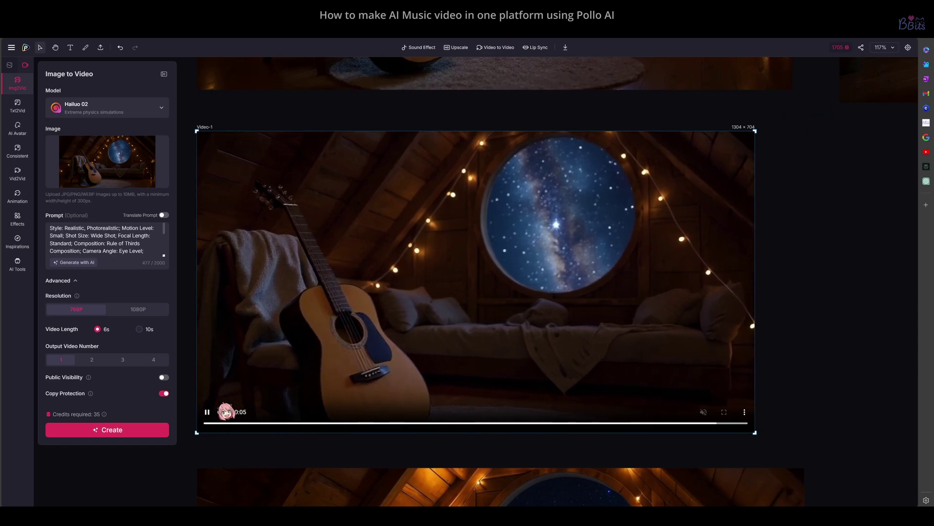
scroll(612, 268, down, 6)
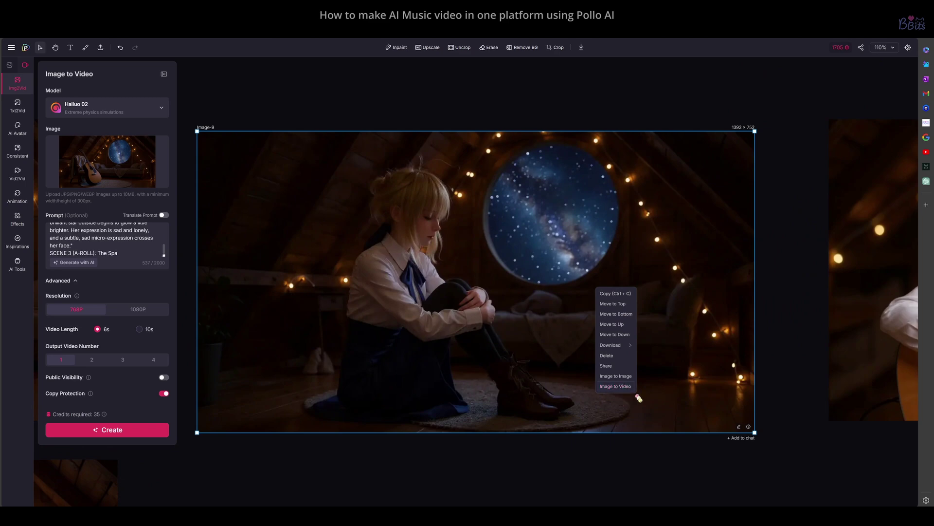
Generate a Vidu Q1 video from the sitting-girl scene image
click(616, 386)
click(238, 96)
scroll(226, 99, down, 1)
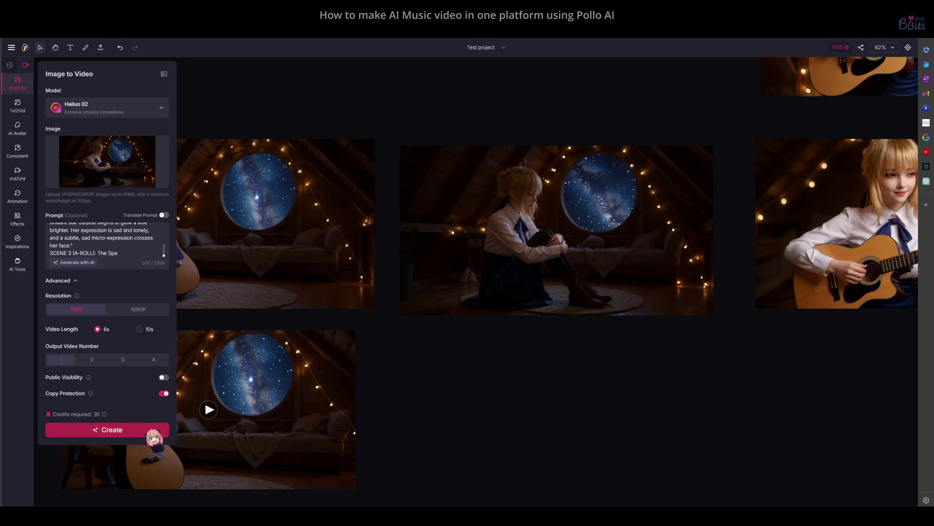
click(154, 430)
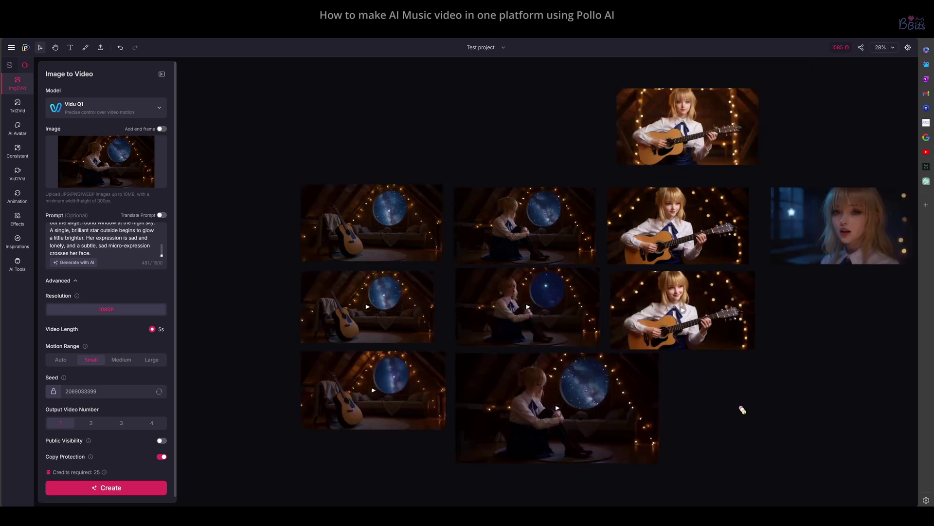
Play the finished sitting-girl clip Video-5, then pan the canvas left
click(576, 403)
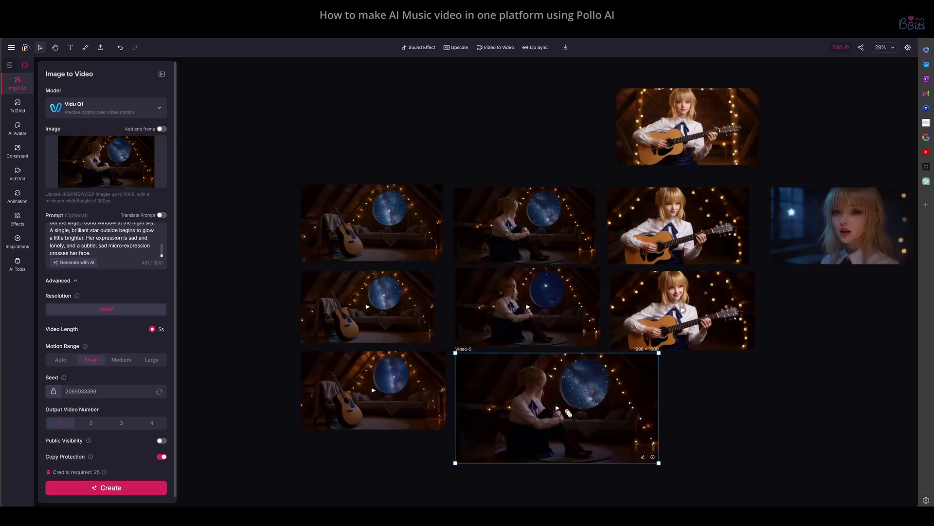
double_click(561, 420)
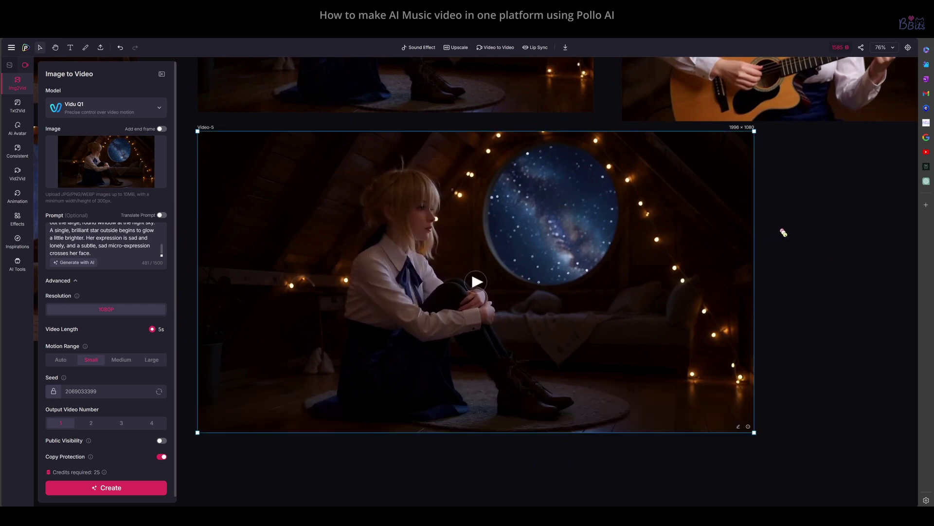
click(793, 222)
scroll(789, 218, down, 5)
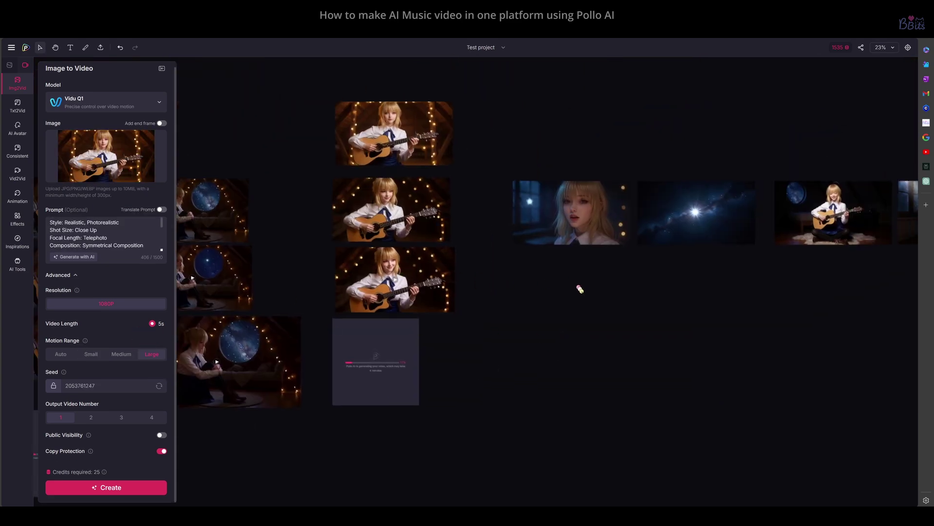
drag(581, 289, 509, 292)
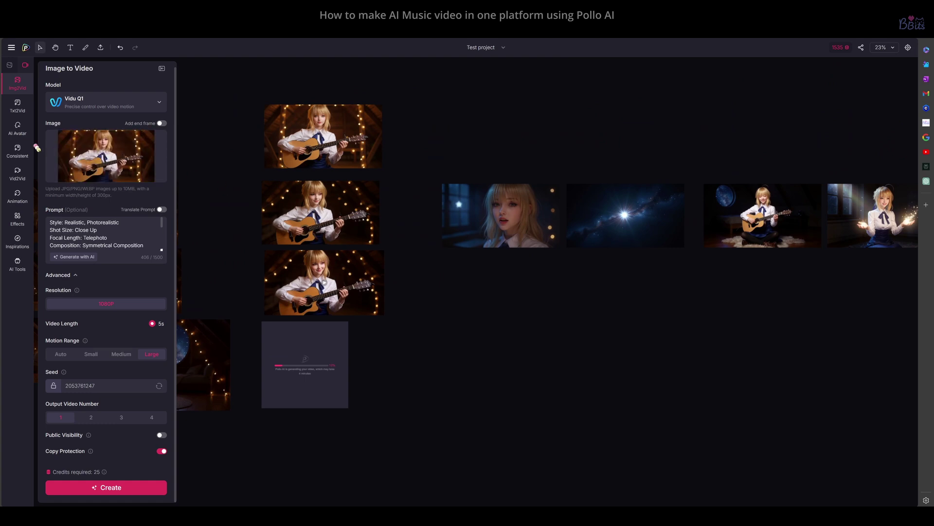
Switch to AI Avatar and pick out the blonde girl's close-up portrait on the canvas
click(19, 130)
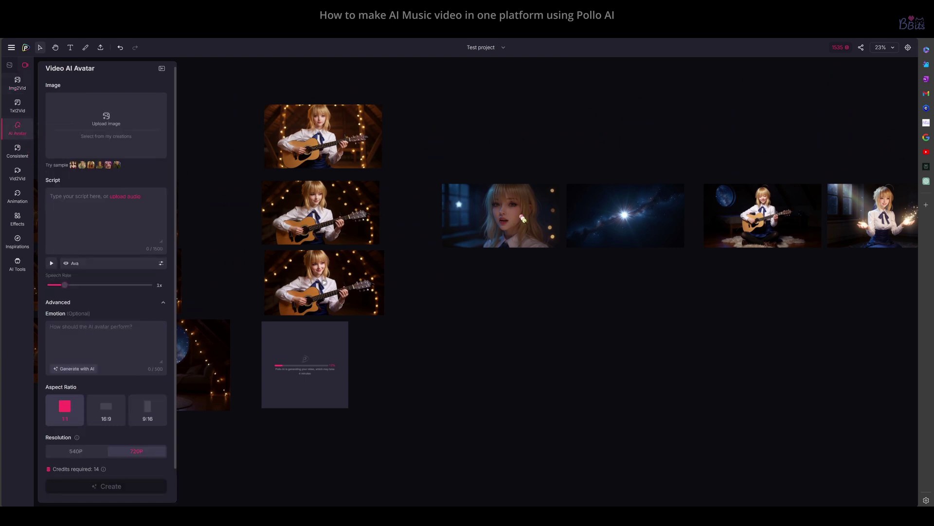
click(519, 221)
scroll(511, 221, up, 5)
right_click(515, 220)
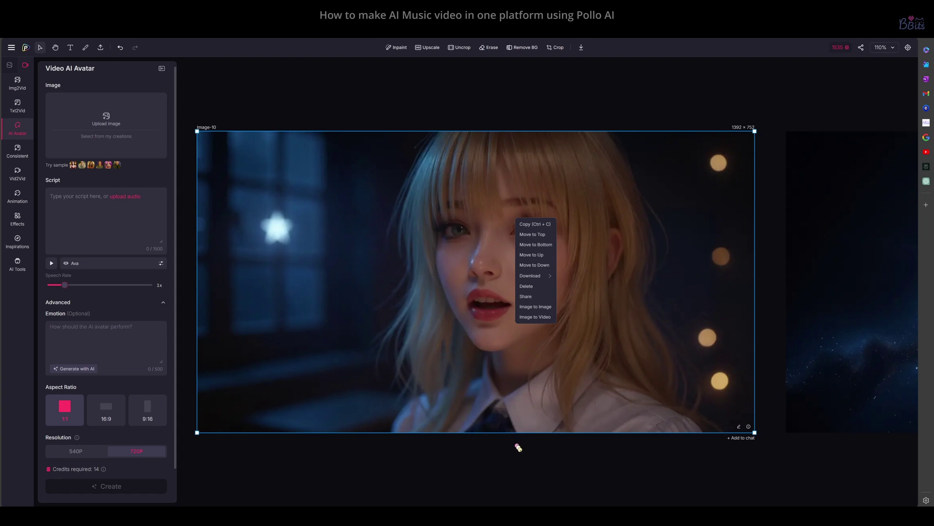
click(505, 350)
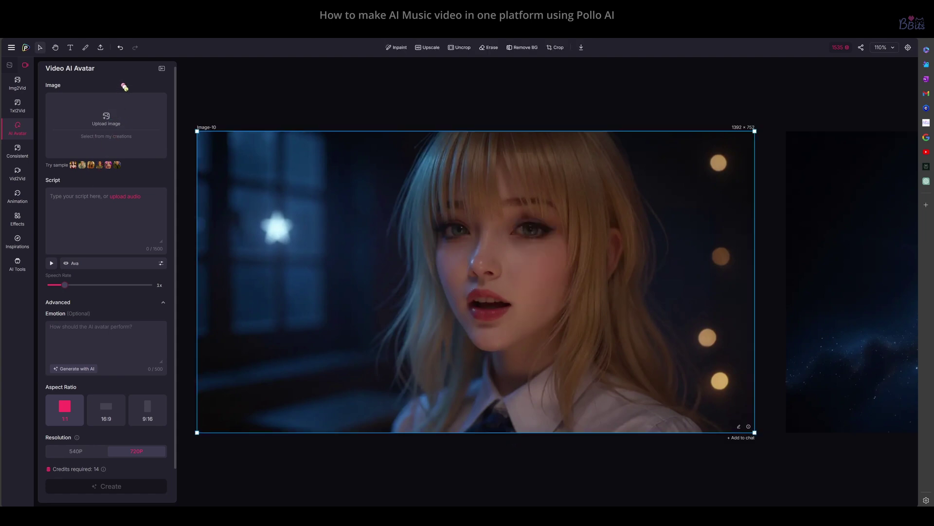
Use the blonde close-up from past creations as avatar image and add the trimmed scene 3 audio
click(111, 139)
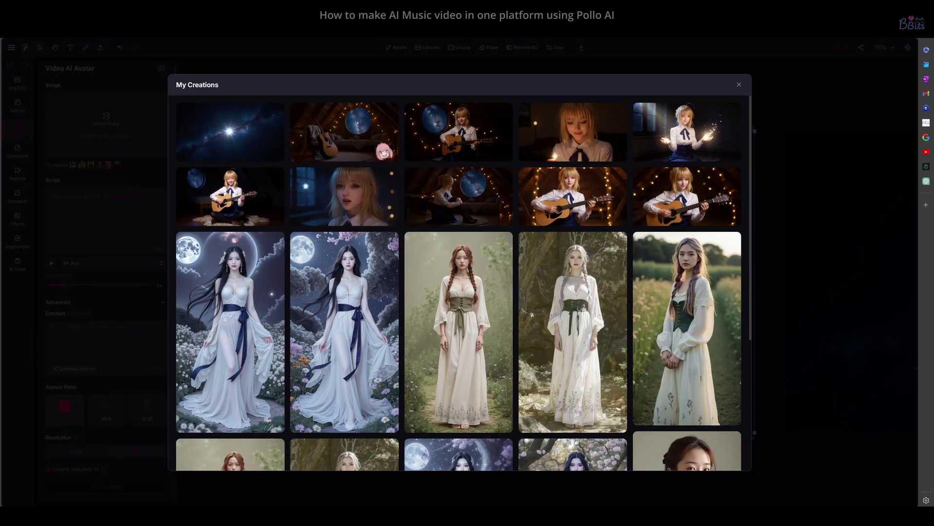
click(331, 197)
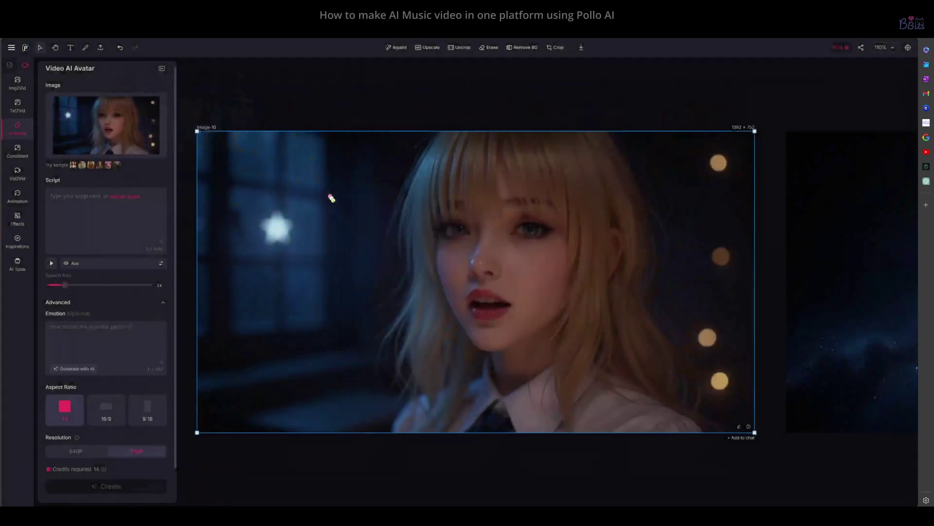
click(121, 197)
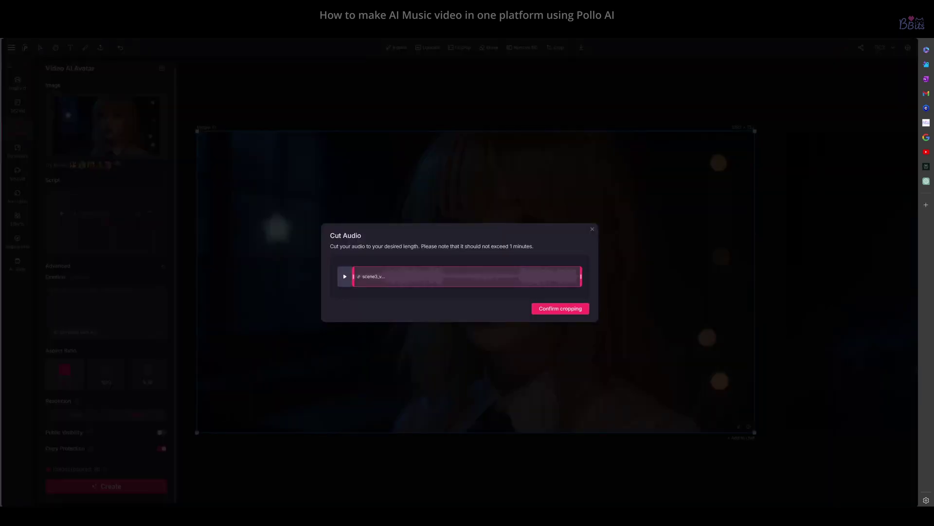
click(561, 309)
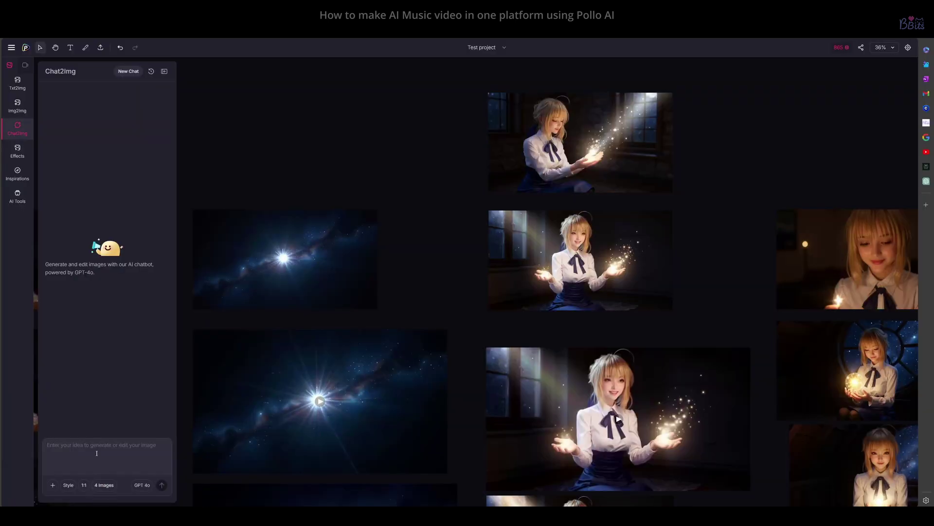
Enter the bright-star night-sky prompt in Chat2Img with a 3:2 aspect ratio
text(create image from this prompt:)
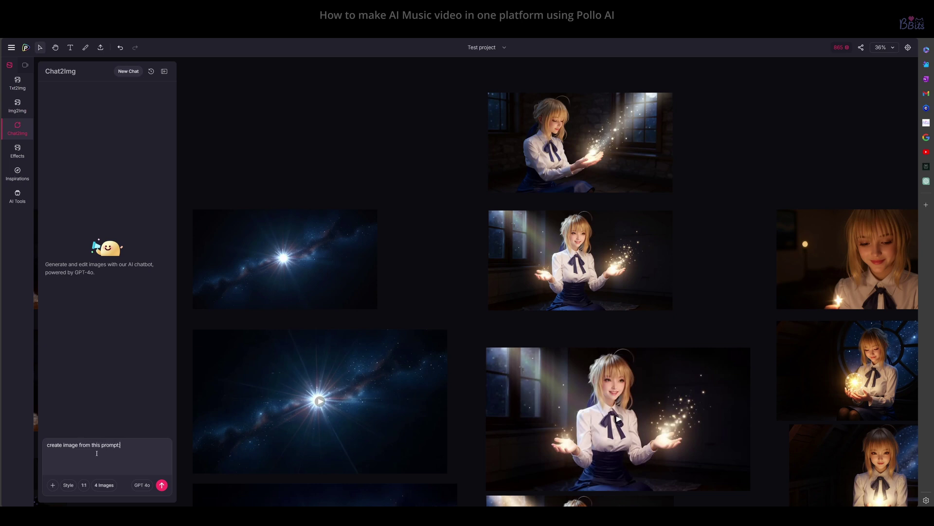
key(ctrl+v)
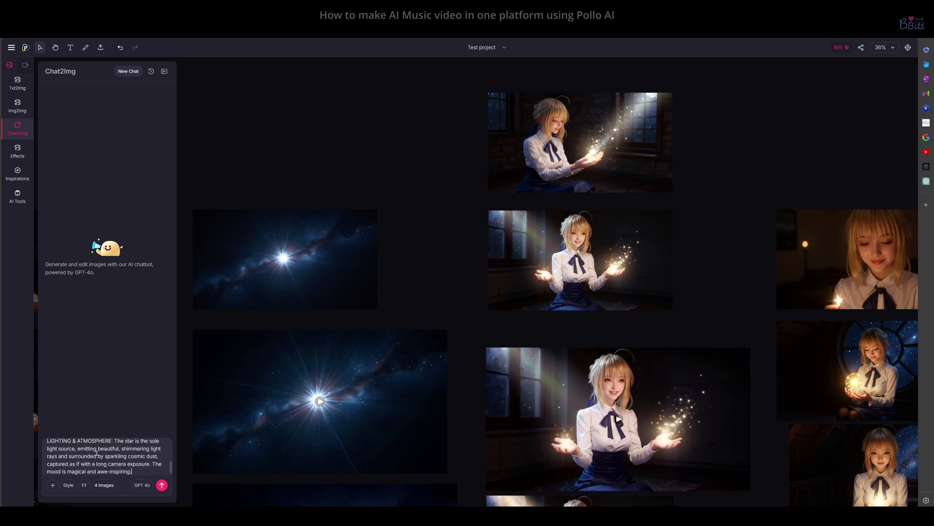
click(83, 485)
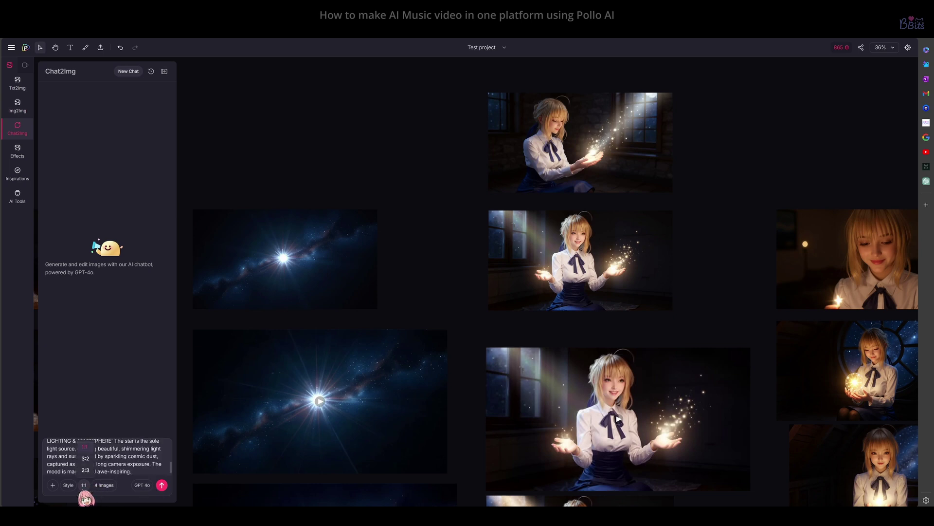
click(85, 458)
Send the star prompt, then follow up with 'make the star smaller'
click(161, 485)
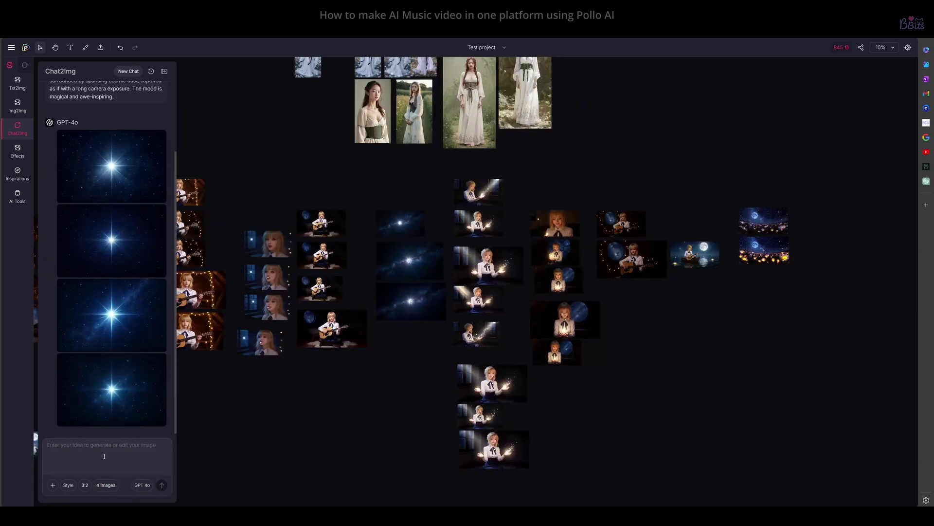
text(make the star smaller)
click(161, 485)
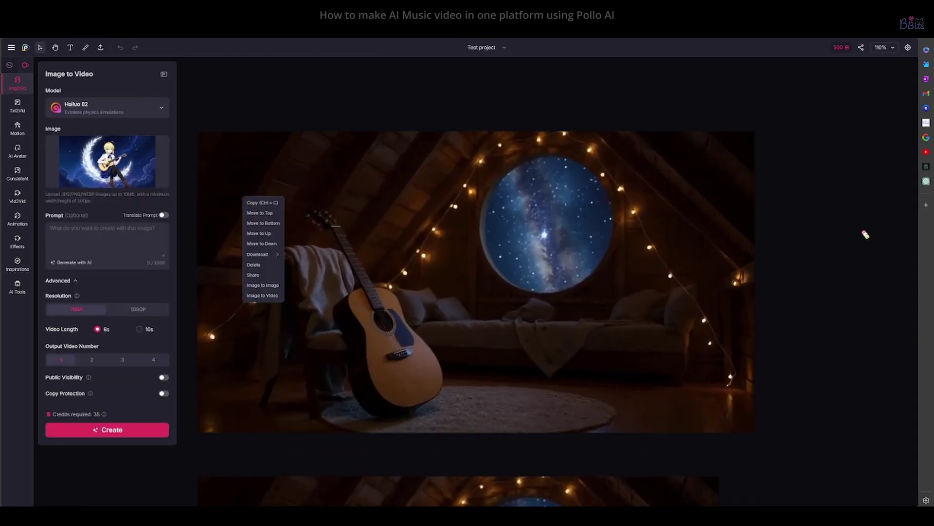
Download the attic guitarist video without a watermark from its right-click menu
scroll(864, 234, down, 3)
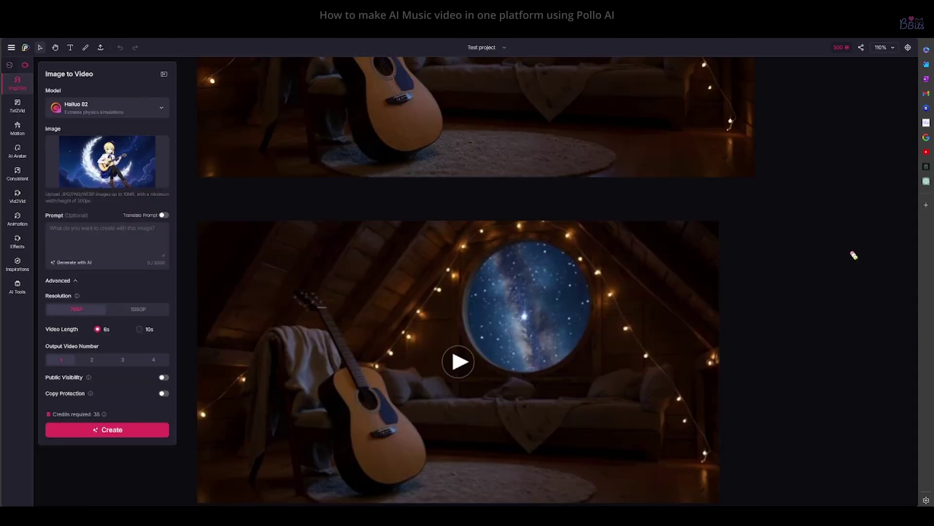
right_click(617, 292)
mouse_move(635, 348)
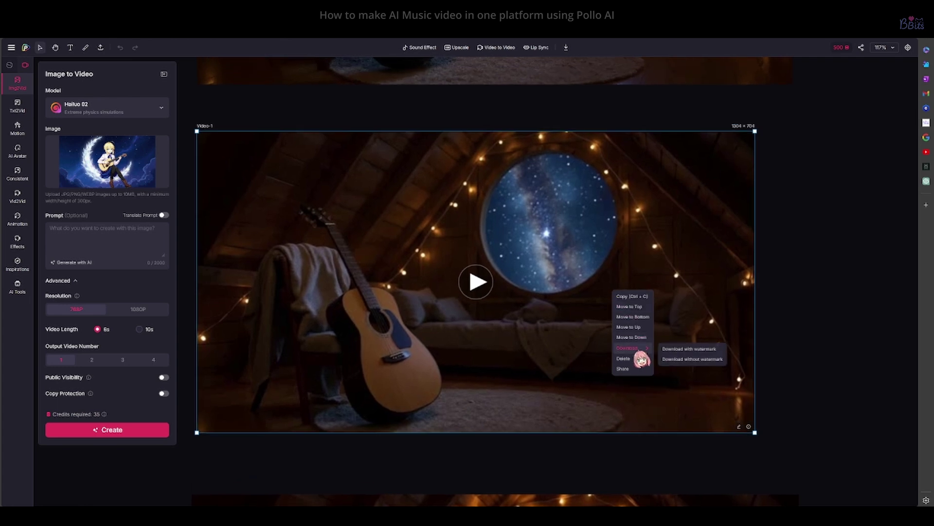
click(680, 360)
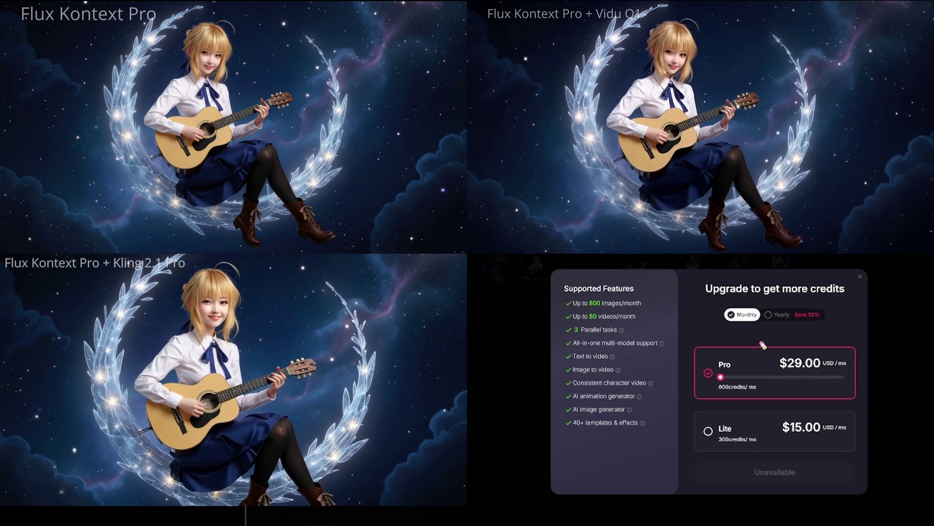
Compare the Yearly plan prices, then switch back to Monthly pricing
click(768, 314)
click(745, 315)
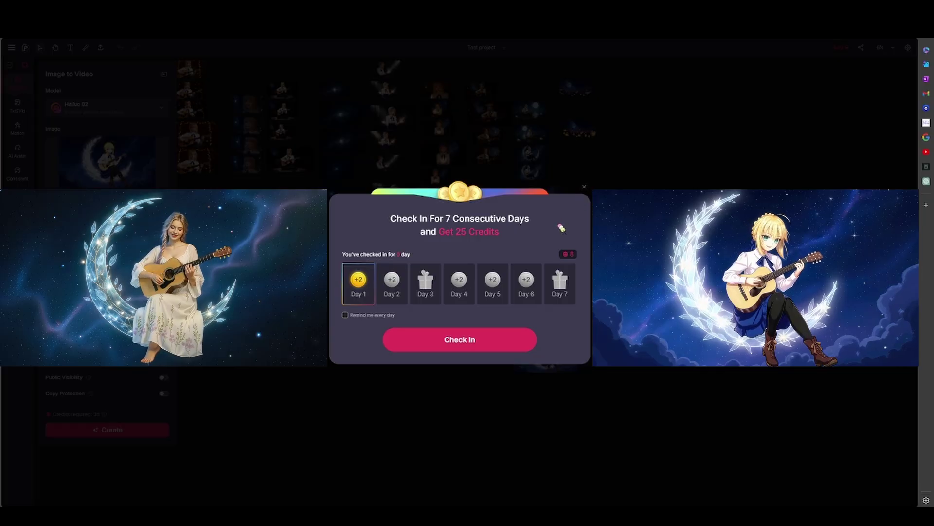
Claim the Day 1 check-in reward of +2 credits
click(418, 336)
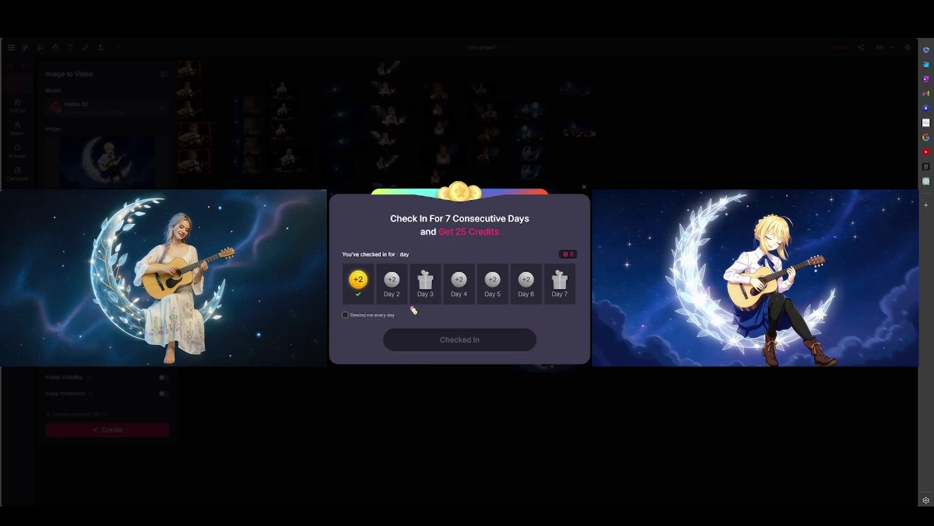